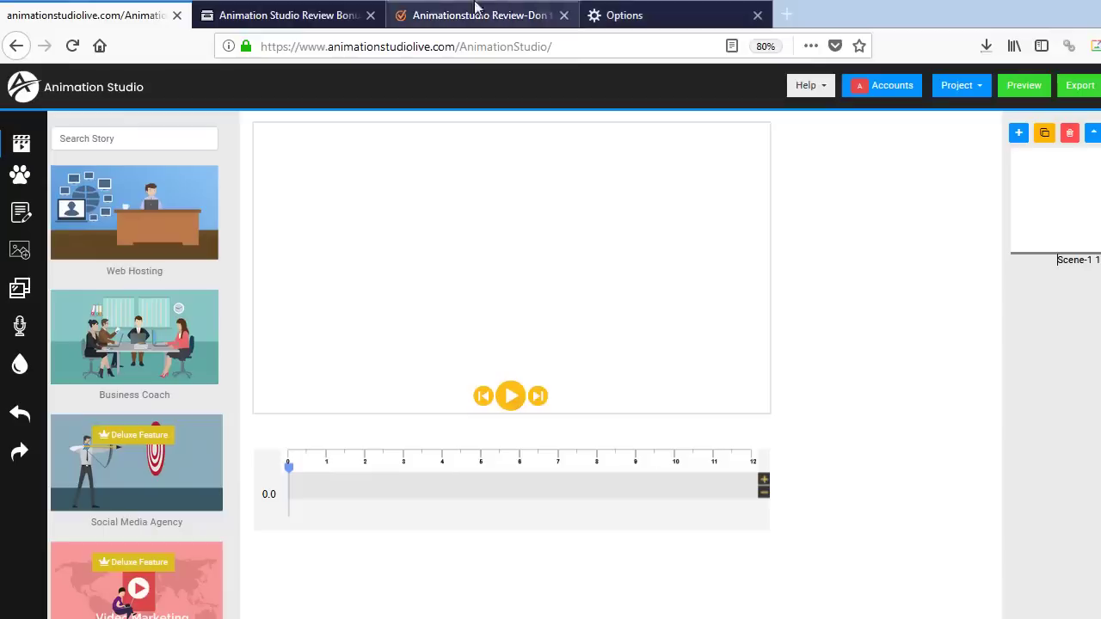
# Switch to the 'Animation Studio Review Bonus' browser tab to view the bonus pack page.
pyautogui.click(297, 15)
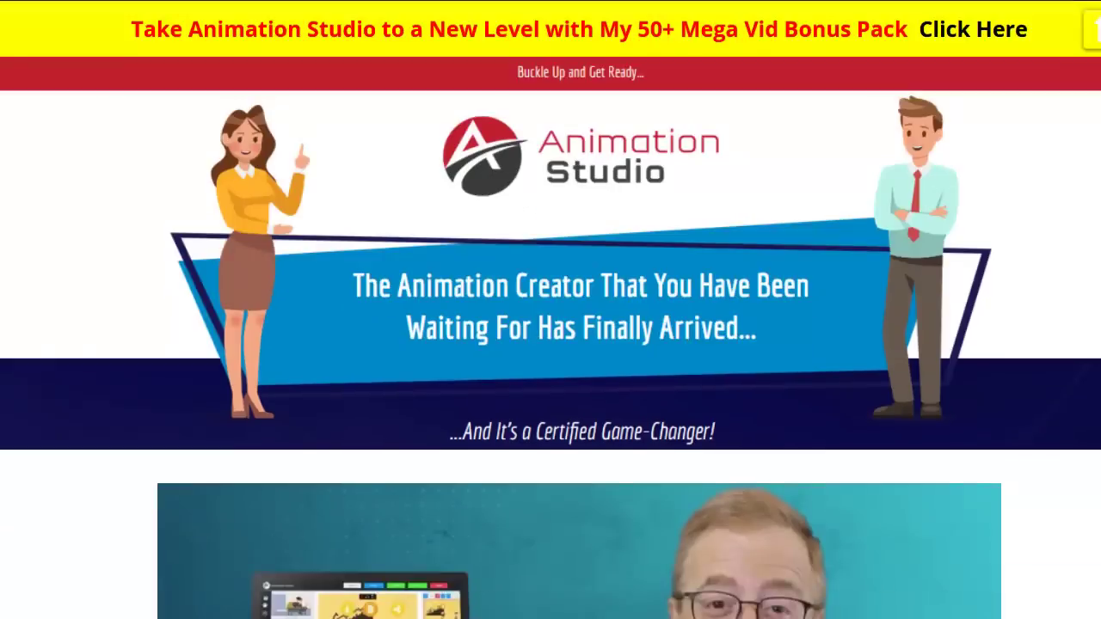
pyautogui.scroll(-6, 551, 344)
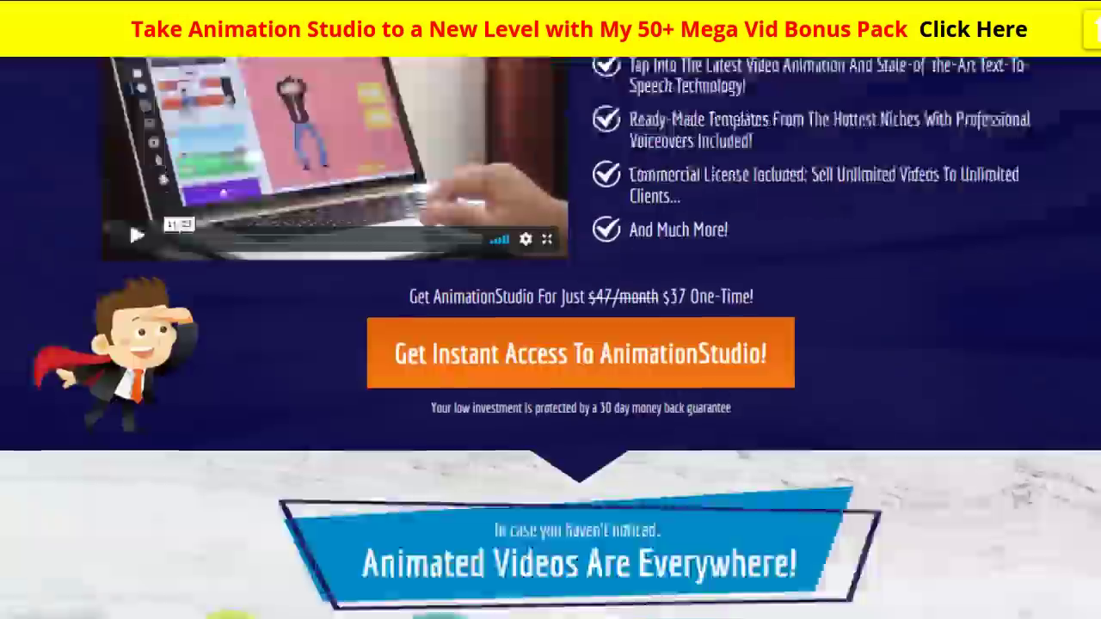
pyautogui.scroll(4, 551, 344)
pyautogui.scroll(-4, 551, 344)
pyautogui.scroll(-2, 550, 344)
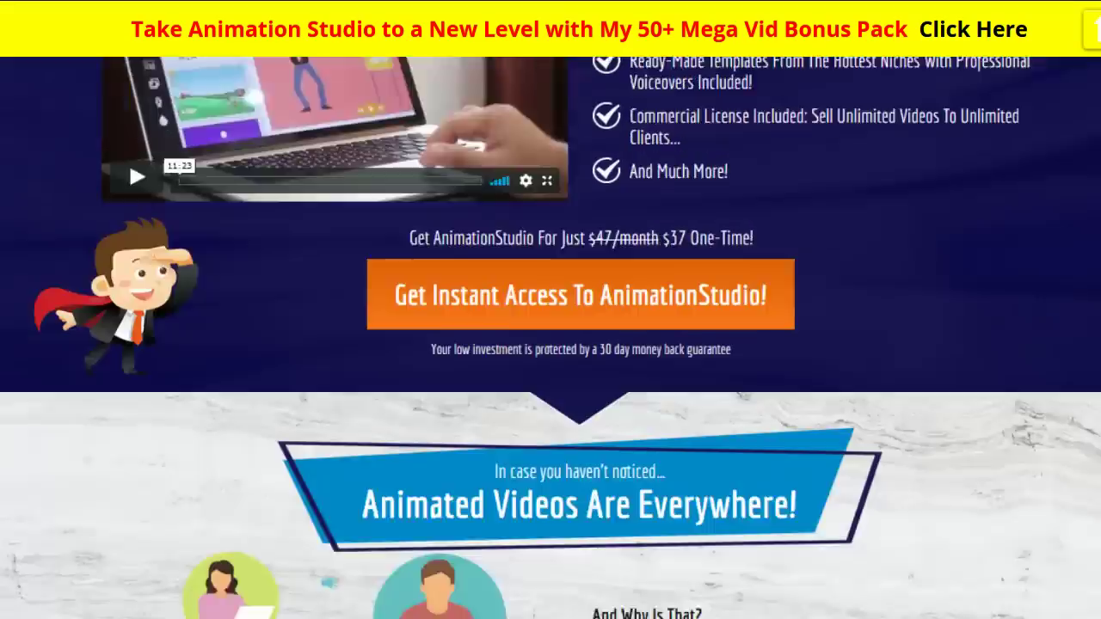
pyautogui.scroll(-3, 551, 344)
pyautogui.scroll(-5, 551, 344)
pyautogui.scroll(-6, 550, 345)
pyautogui.scroll(-4, 551, 344)
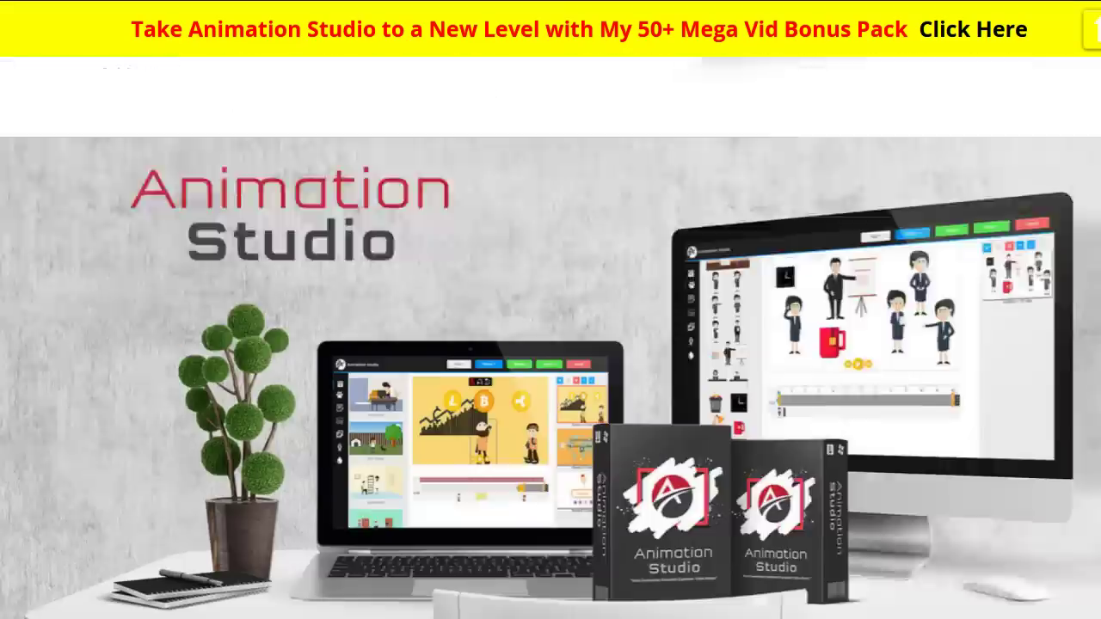
pyautogui.scroll(2, 550, 344)
pyautogui.scroll(-1, 551, 344)
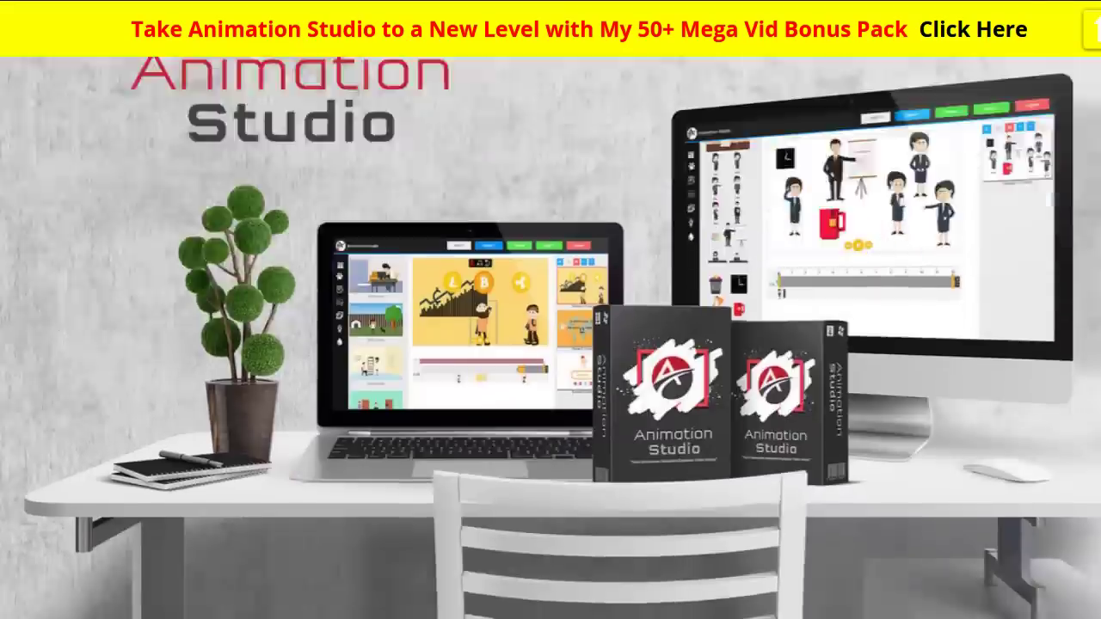
pyautogui.scroll(-1, 551, 345)
pyautogui.scroll(-5, 551, 344)
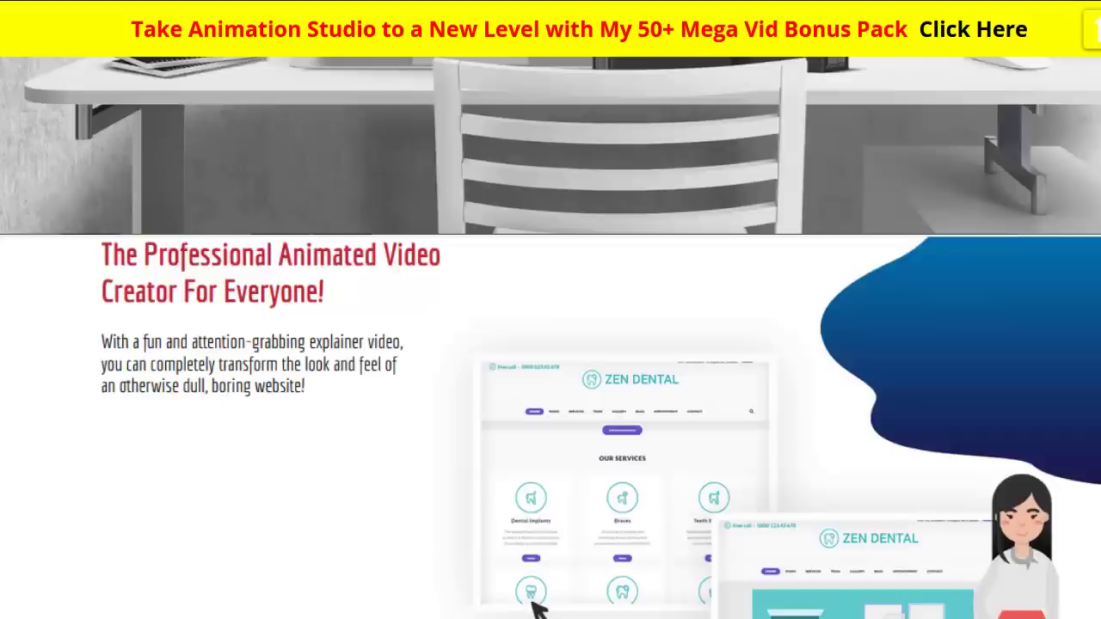
pyautogui.scroll(-5, 551, 344)
pyautogui.scroll(-5, 550, 344)
pyautogui.scroll(-1, 551, 345)
pyautogui.scroll(-3, 550, 344)
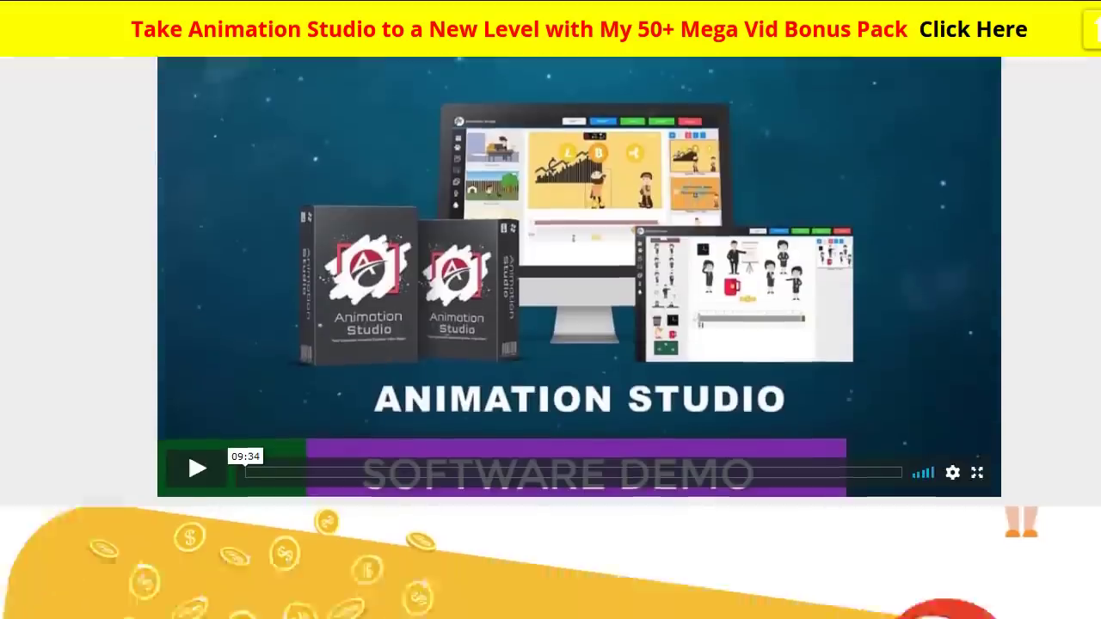
pyautogui.scroll(-4, 550, 344)
pyautogui.scroll(-5, 551, 344)
pyautogui.scroll(-6, 551, 344)
pyautogui.scroll(-5, 551, 344)
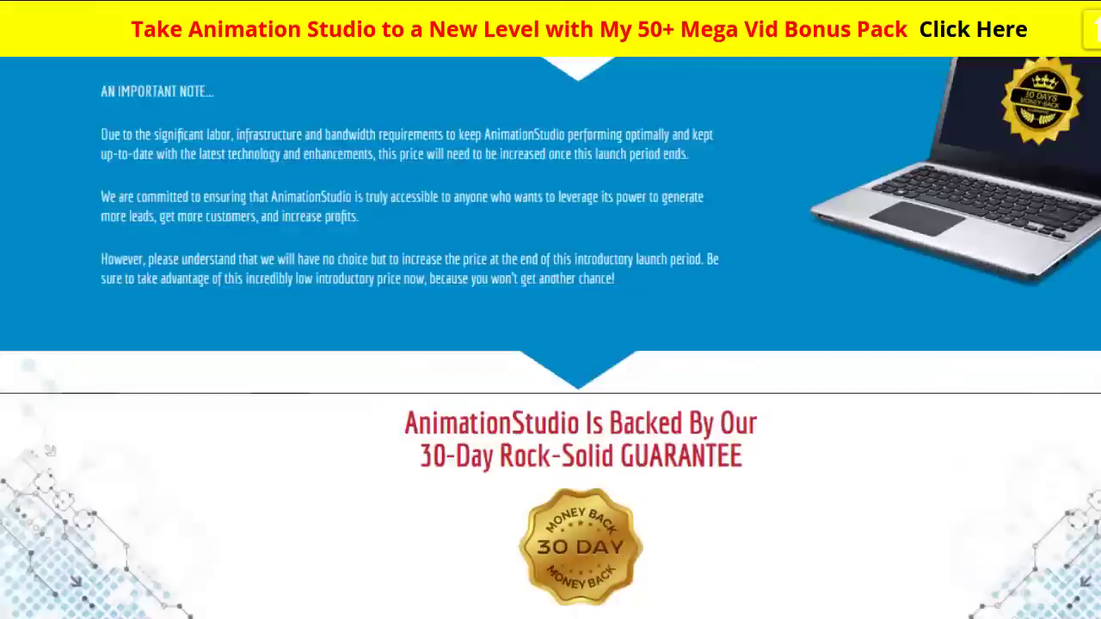
pyautogui.scroll(-5, 551, 344)
pyautogui.scroll(-5, 551, 344)
pyautogui.scroll(3, 580, 338)
pyautogui.scroll(2, 580, 339)
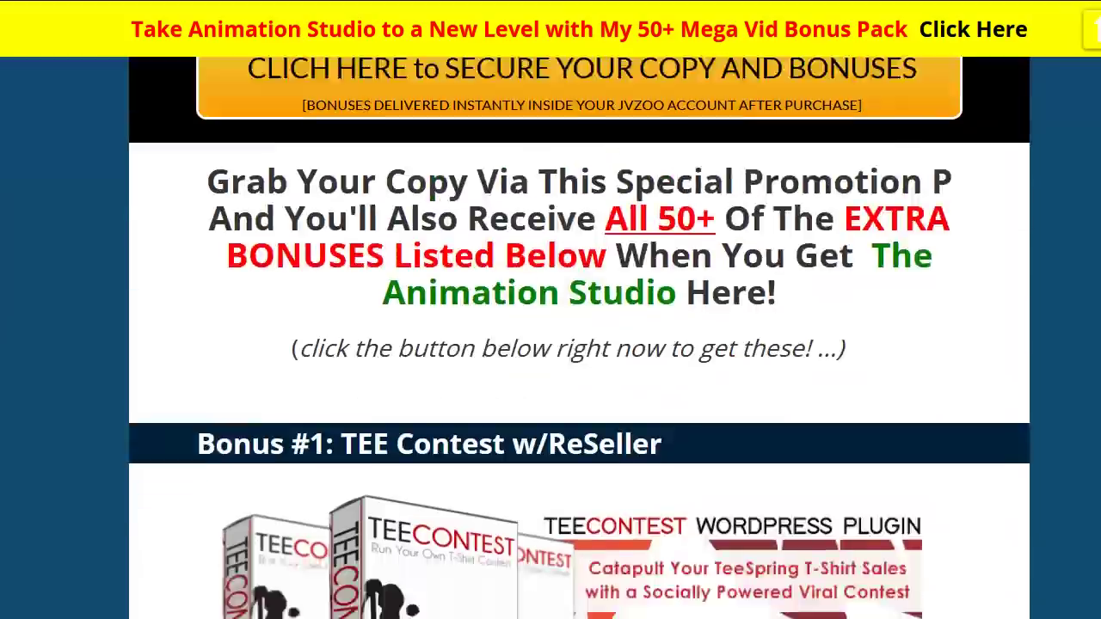
pyautogui.scroll(-2, 580, 338)
pyautogui.scroll(-1, 580, 338)
pyautogui.scroll(-10, 550, 345)
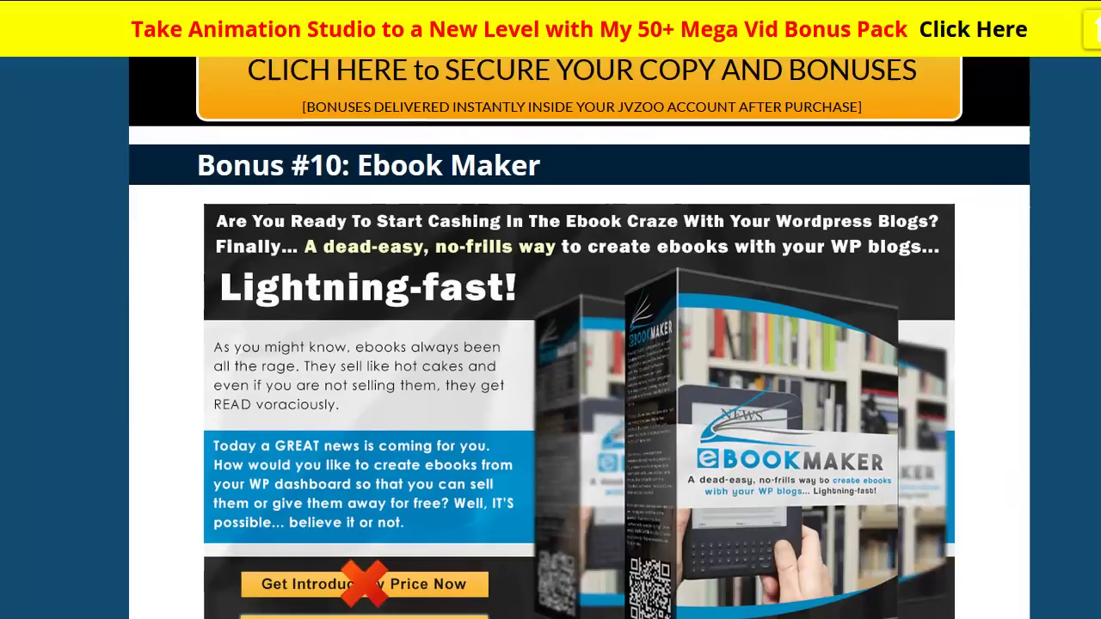
pyautogui.scroll(-2, 550, 345)
pyautogui.scroll(-10, 551, 345)
pyautogui.scroll(-3, 550, 344)
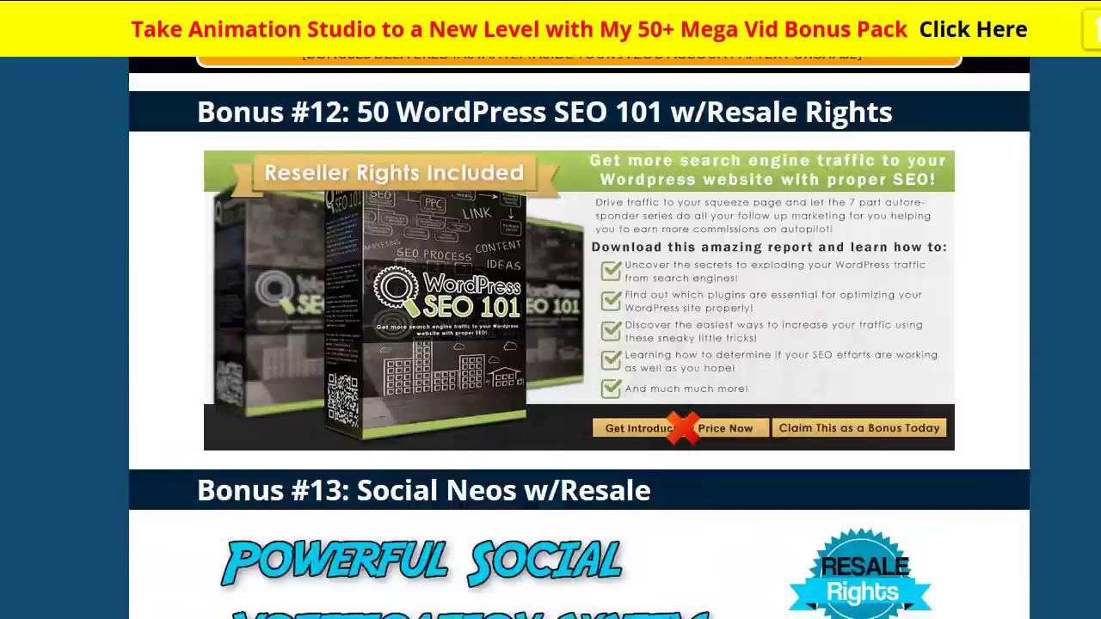
pyautogui.scroll(-1, 684, 427)
pyautogui.scroll(-9, 684, 428)
pyautogui.scroll(-13, 325, 262)
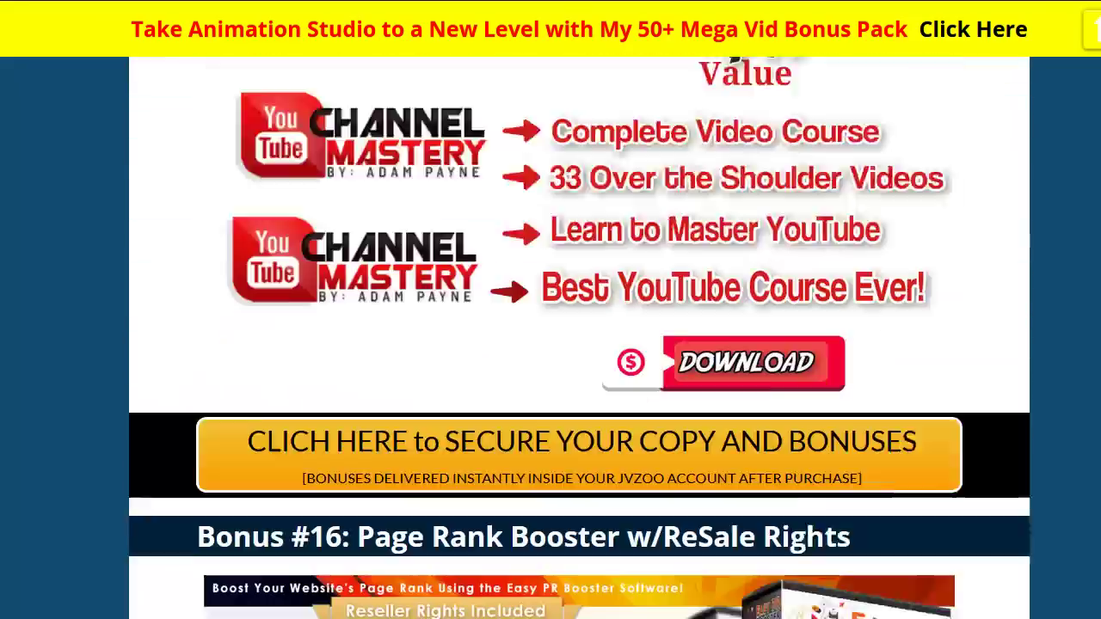
pyautogui.scroll(-8, 325, 262)
pyautogui.scroll(-2, 326, 263)
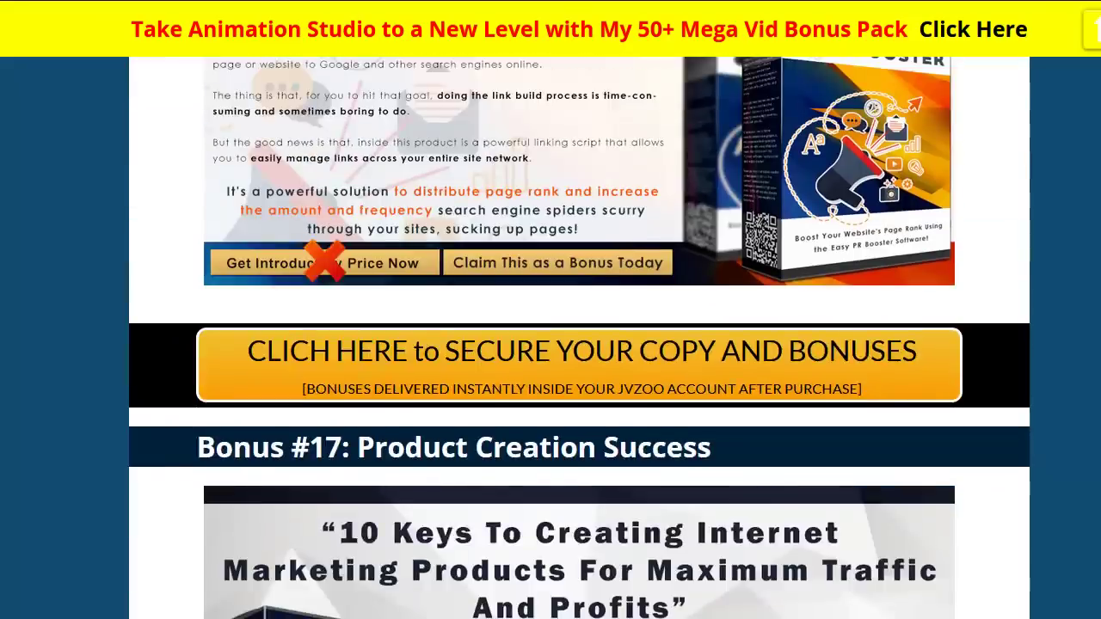
pyautogui.scroll(-8, 325, 262)
pyautogui.scroll(-10, 579, 345)
pyautogui.scroll(-1, 579, 344)
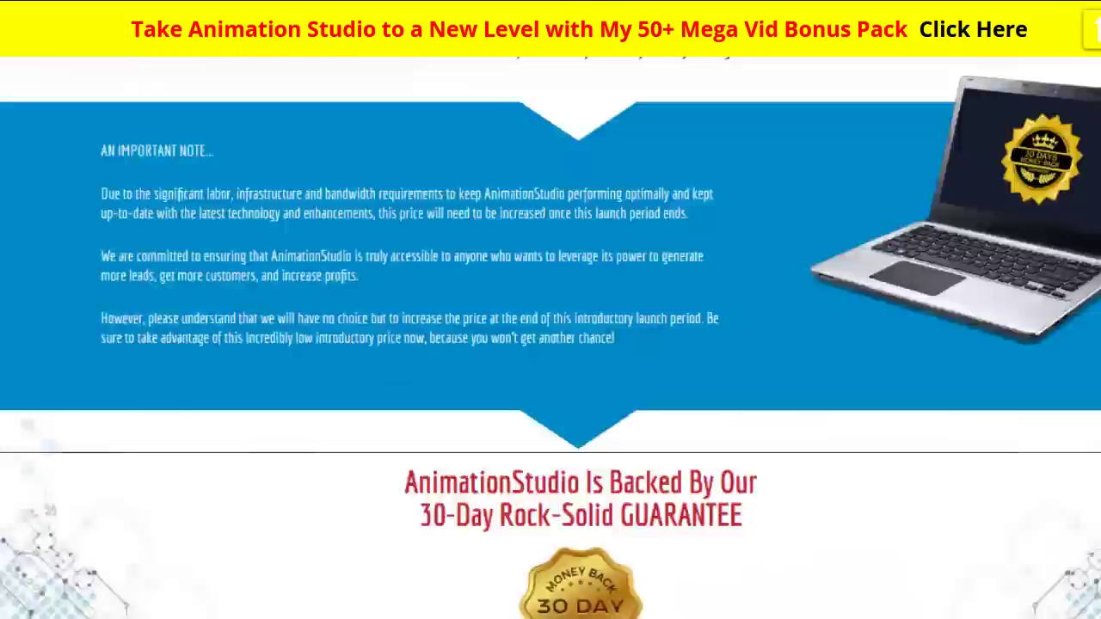
pyautogui.scroll(10, 579, 344)
pyautogui.scroll(10, 579, 344)
pyautogui.scroll(10, 579, 344)
pyautogui.scroll(5, 579, 344)
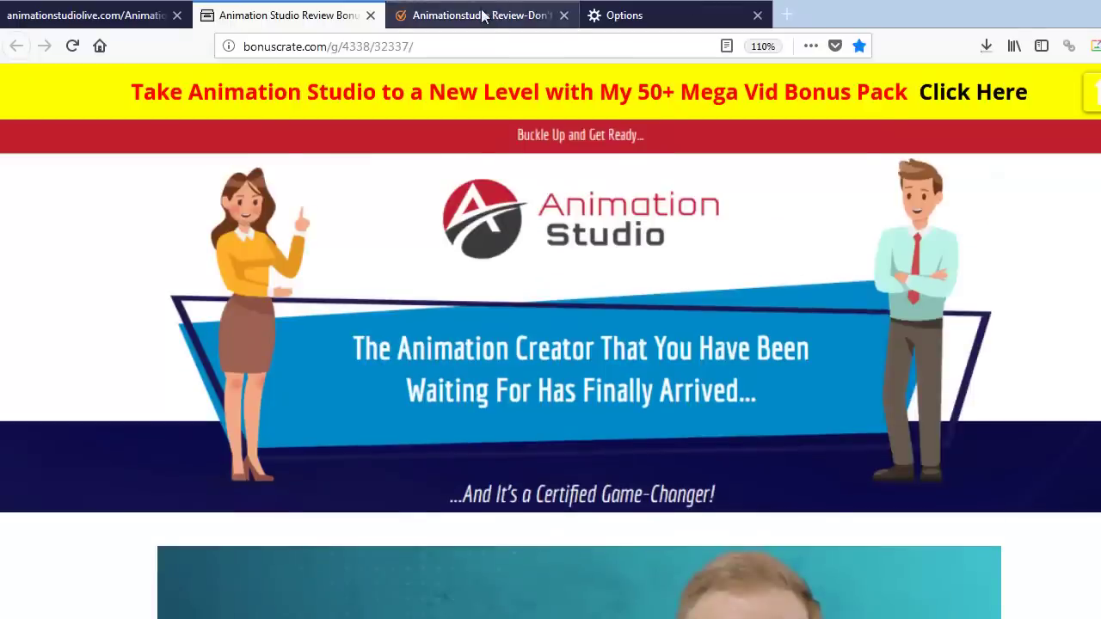
# Bring up the trureviewer.com review and read through its numbered feature sections.
pyautogui.click(482, 10)
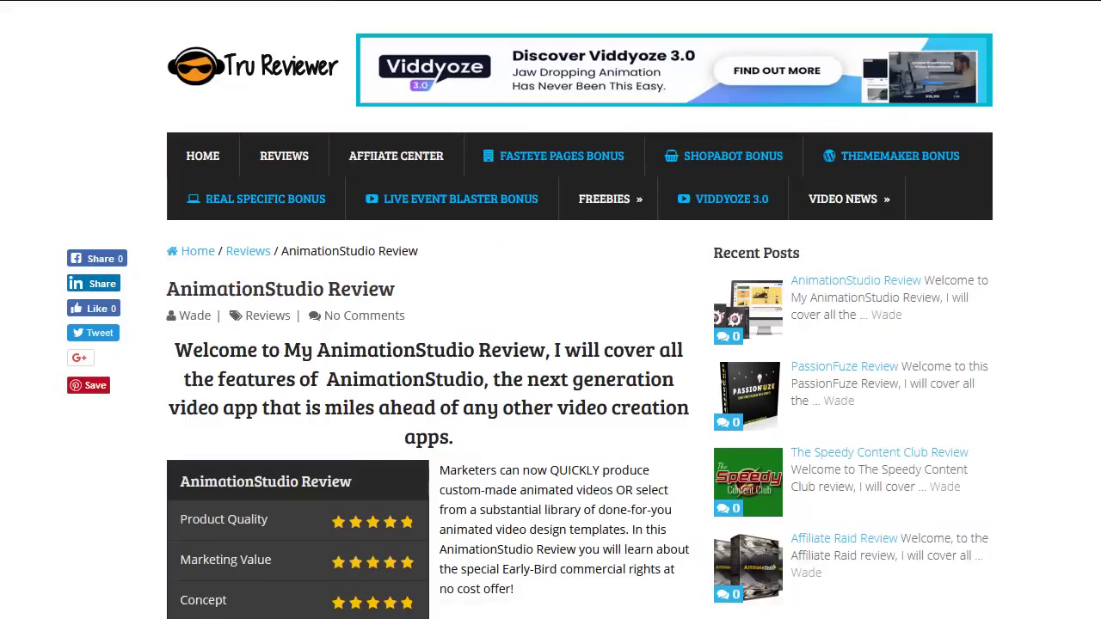
pyautogui.scroll(-2, 550, 310)
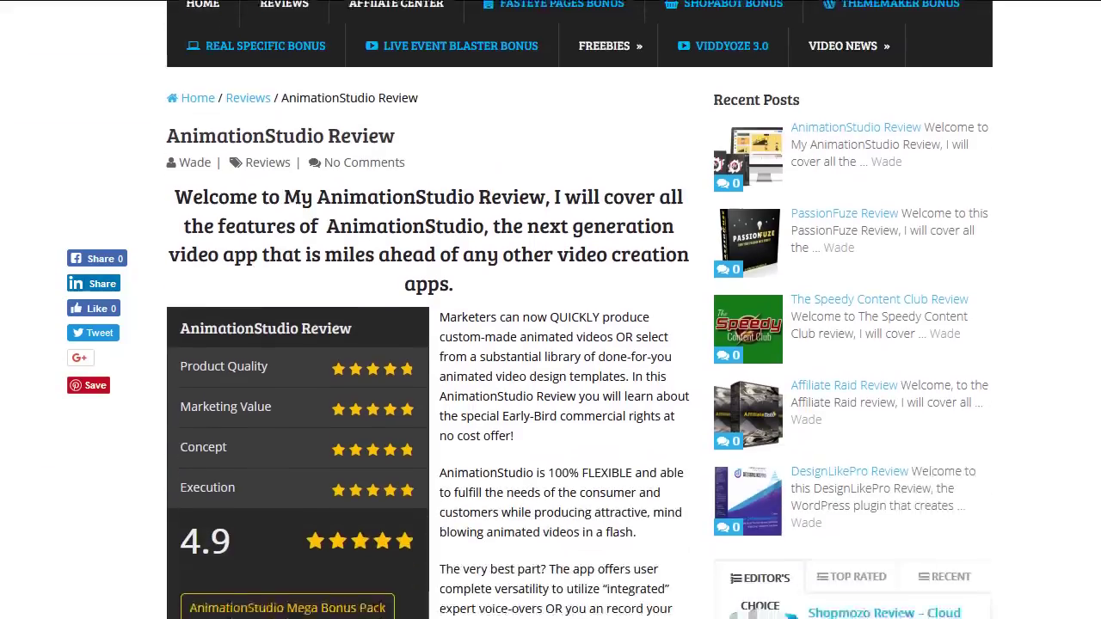
pyautogui.scroll(-1, 550, 309)
pyautogui.scroll(-1, 551, 309)
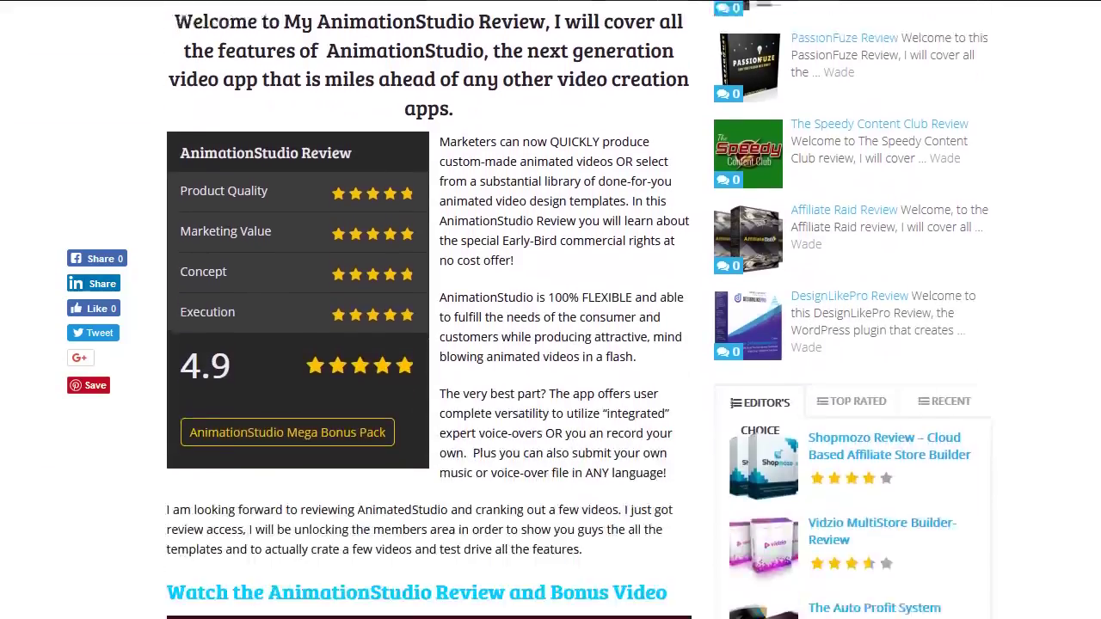
pyautogui.scroll(-2, 550, 309)
pyautogui.scroll(-2, 551, 309)
pyautogui.scroll(-2, 551, 310)
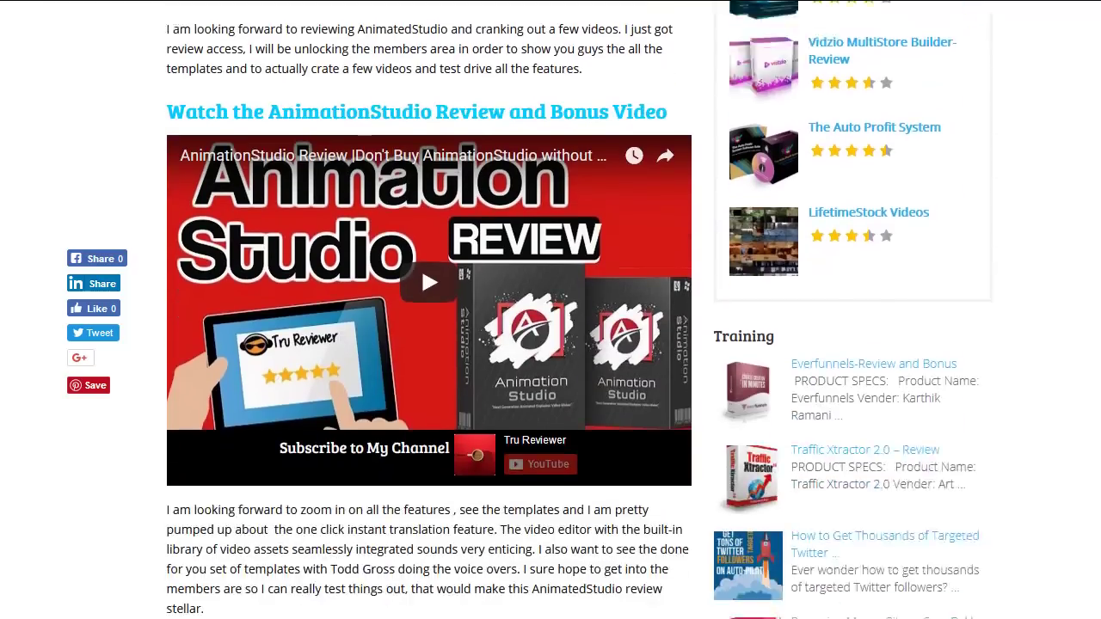
pyautogui.scroll(-3, 551, 310)
pyautogui.scroll(-1, 551, 310)
pyautogui.scroll(-1, 551, 309)
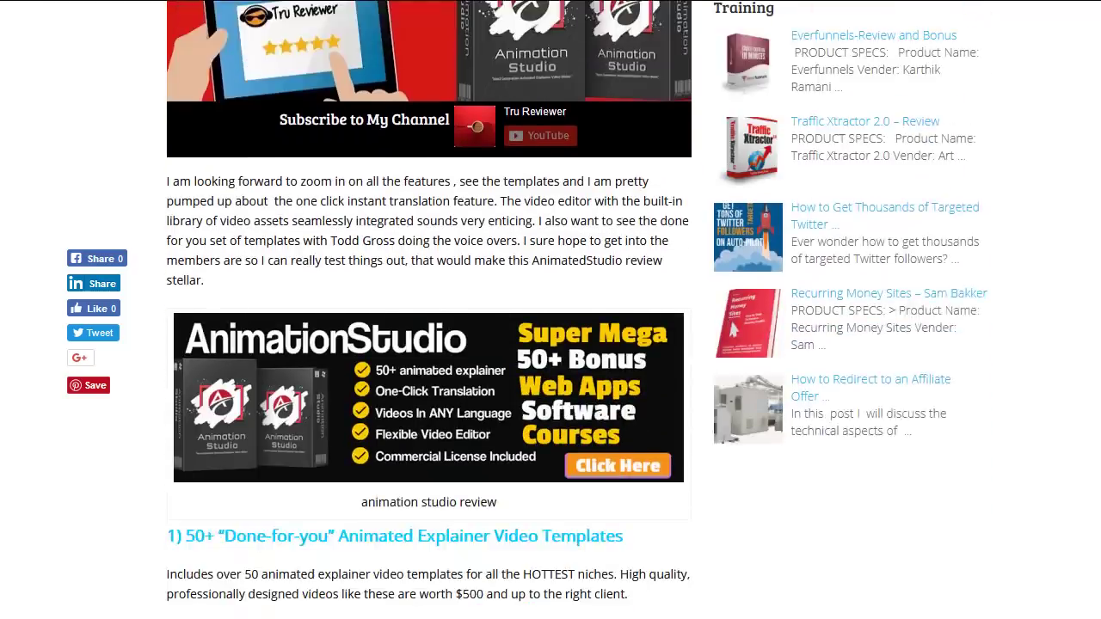
pyautogui.scroll(-2, 551, 309)
pyautogui.scroll(-1, 551, 310)
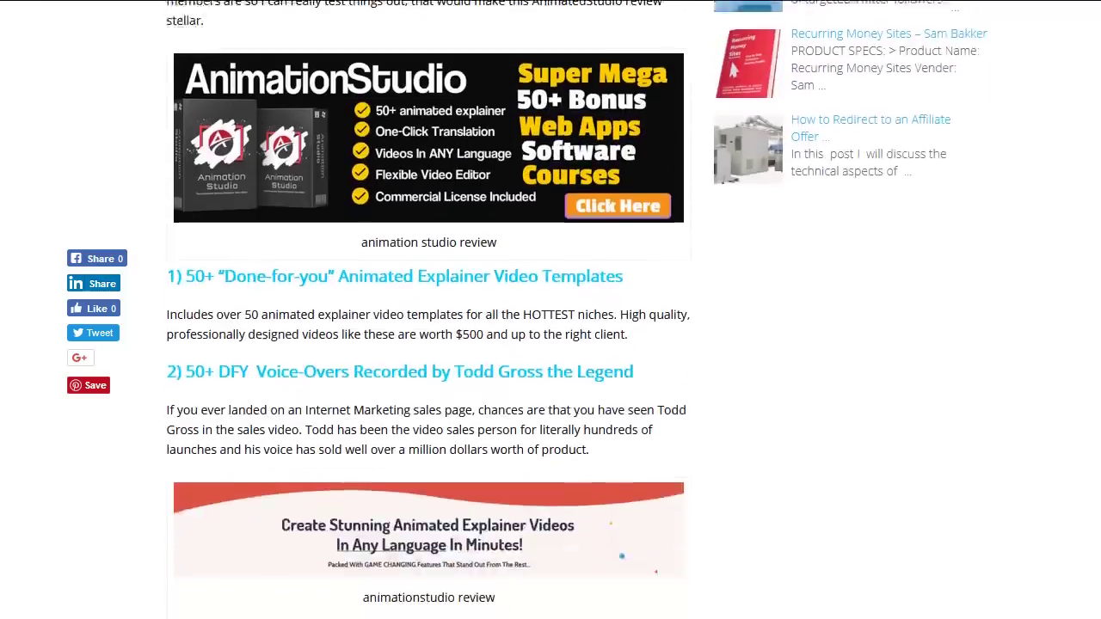
pyautogui.scroll(-2, 551, 310)
pyautogui.scroll(-3, 550, 310)
pyautogui.scroll(-1, 551, 310)
pyautogui.scroll(-2, 551, 310)
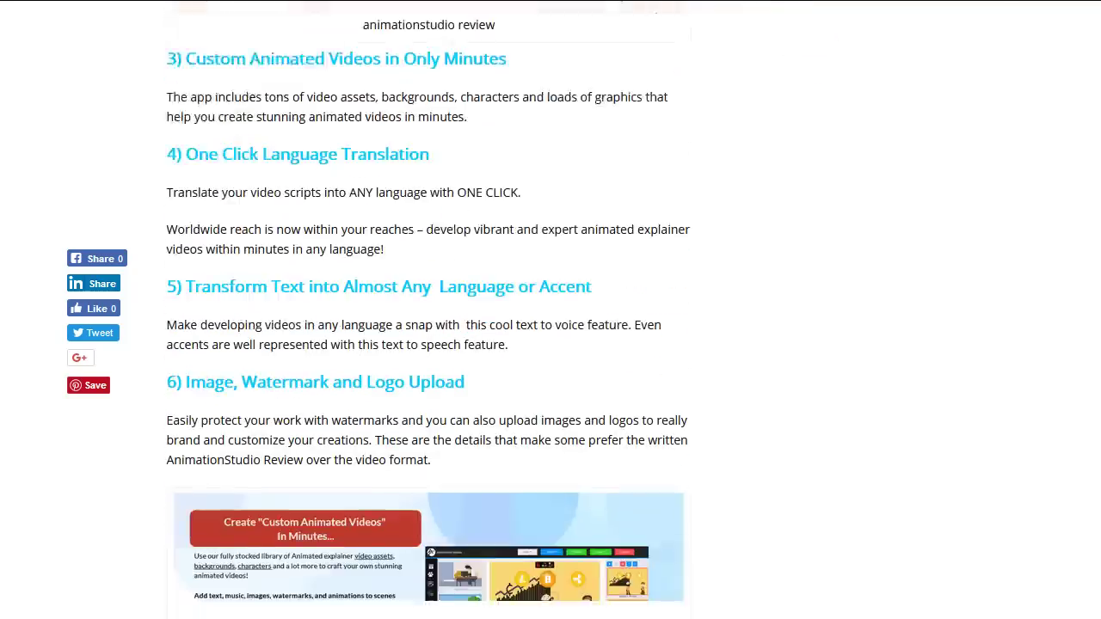
pyautogui.scroll(-2, 550, 310)
pyautogui.scroll(-1, 551, 310)
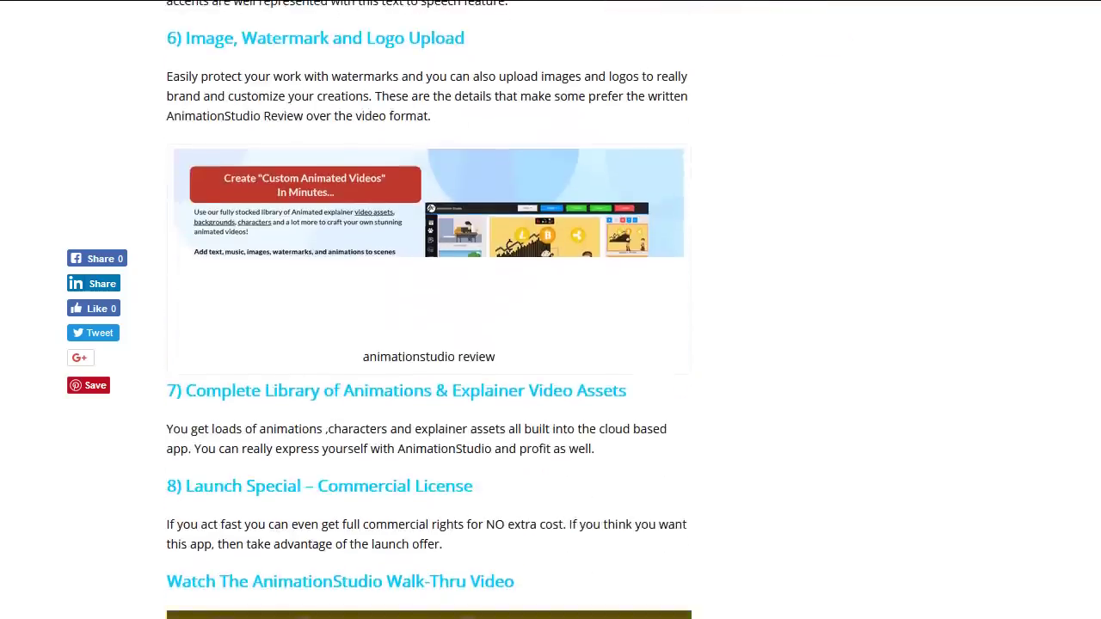
pyautogui.scroll(-1, 550, 310)
pyautogui.scroll(-1, 551, 310)
pyautogui.scroll(-2, 550, 309)
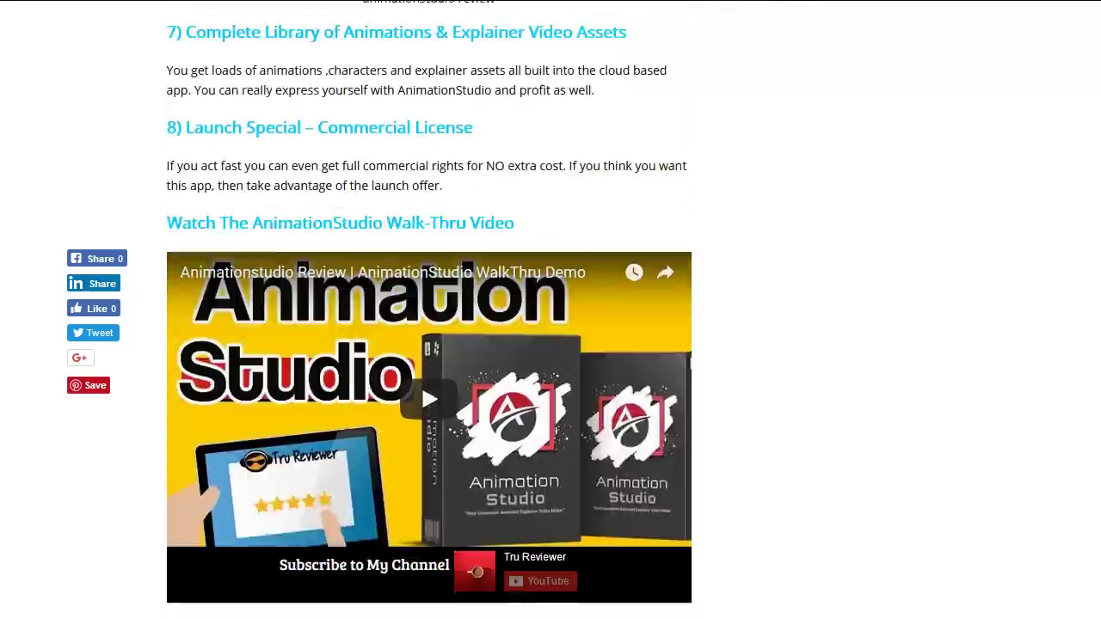
pyautogui.scroll(3, 429, 345)
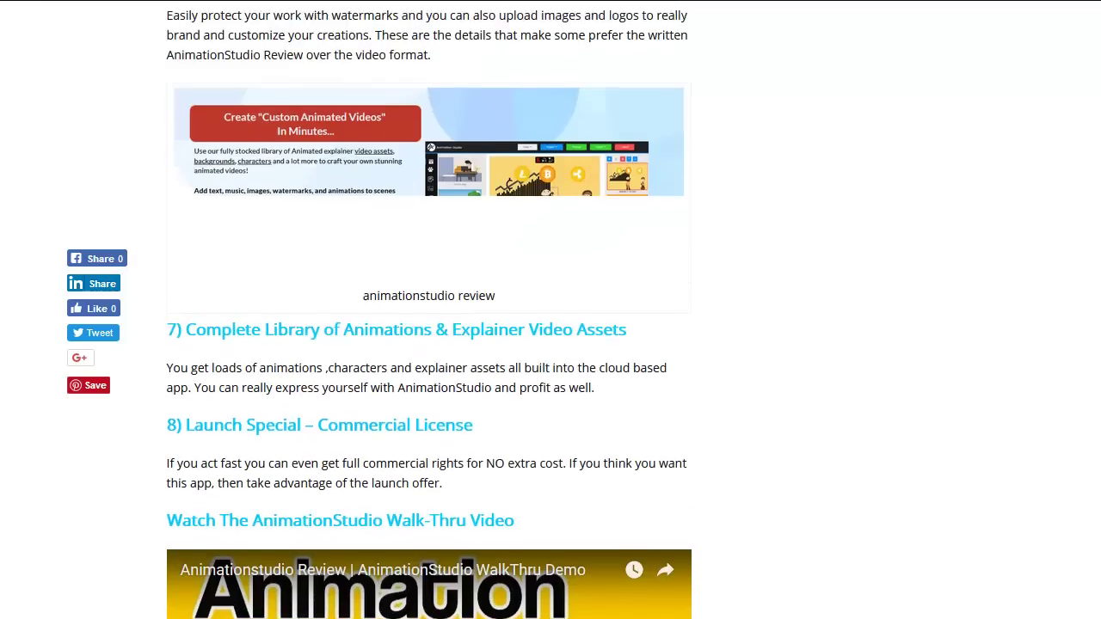
pyautogui.scroll(3, 428, 309)
pyautogui.scroll(2, 428, 310)
pyautogui.scroll(1, 428, 310)
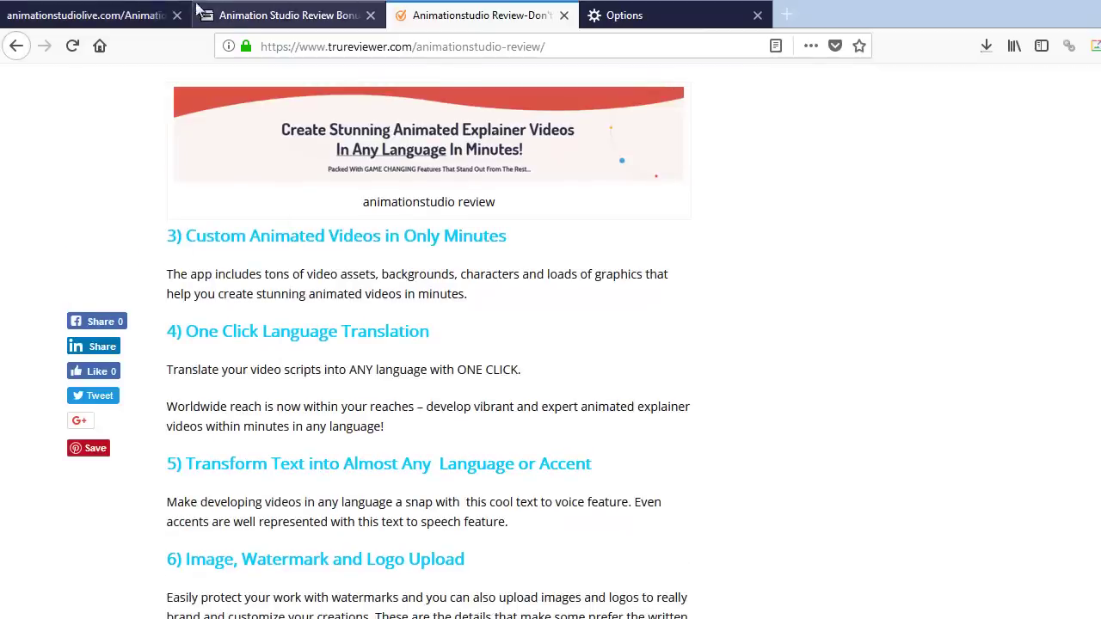
# Back in the editor, set Scene-1's background to the street scene with billboard and traffic light.
pyautogui.click(37, 15)
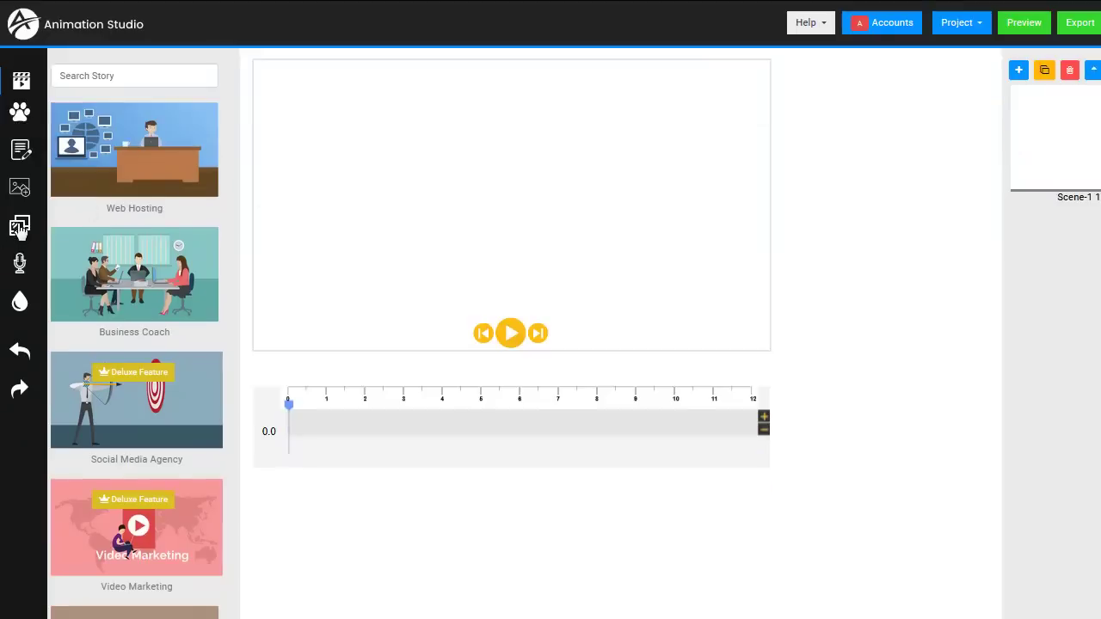
pyautogui.click(18, 228)
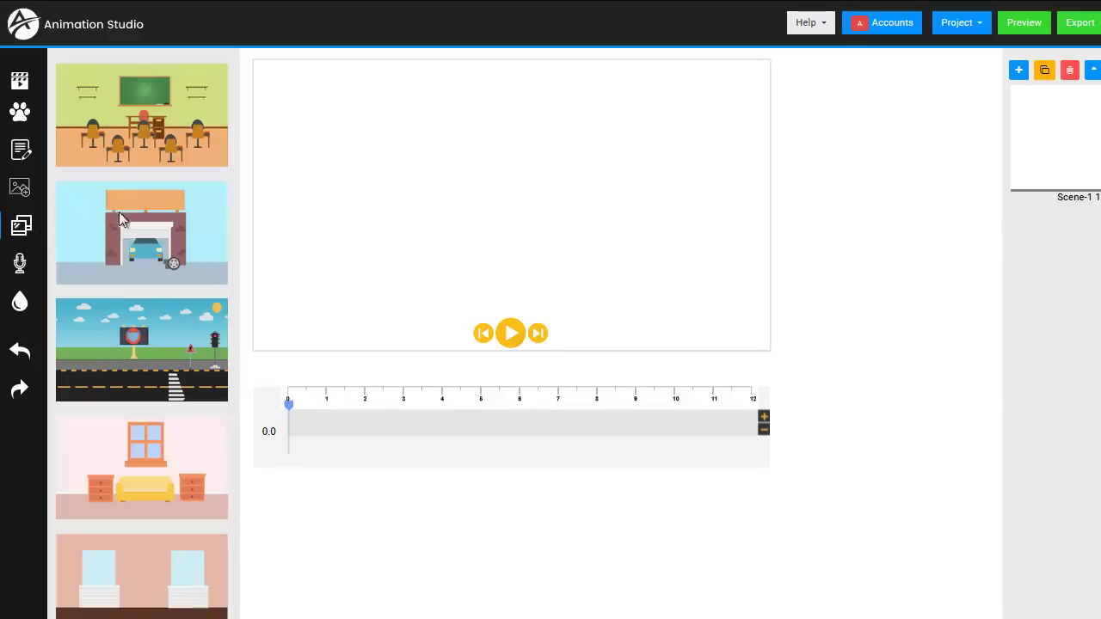
pyautogui.click(125, 323)
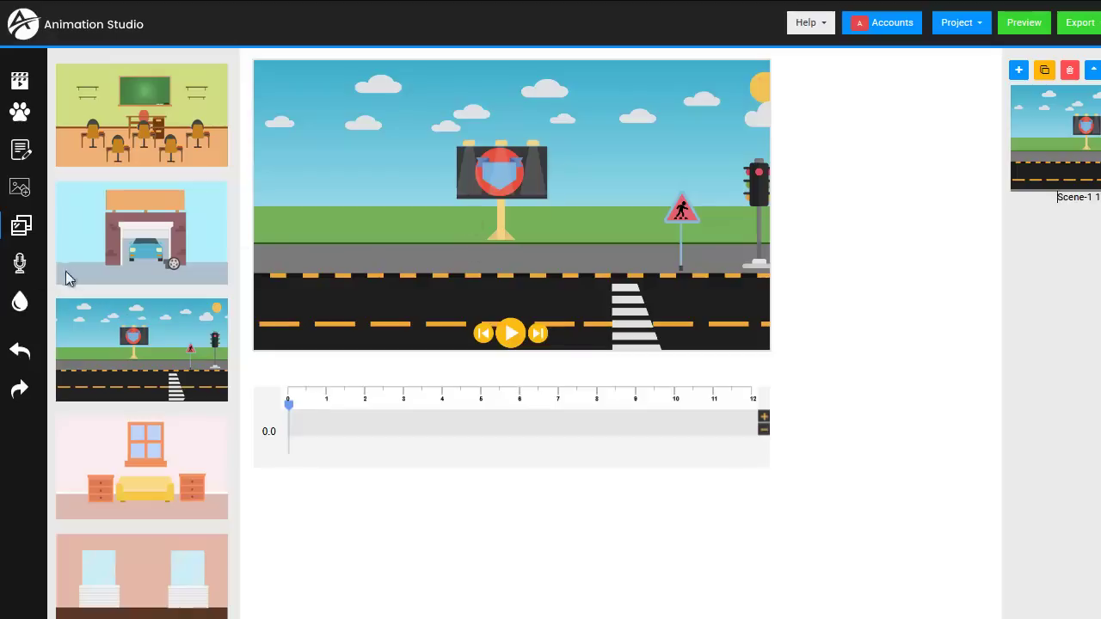
# Show the Music / Voiceover Settings panel, attempt a voice recording, and deny microphone access.
pyautogui.click(21, 268)
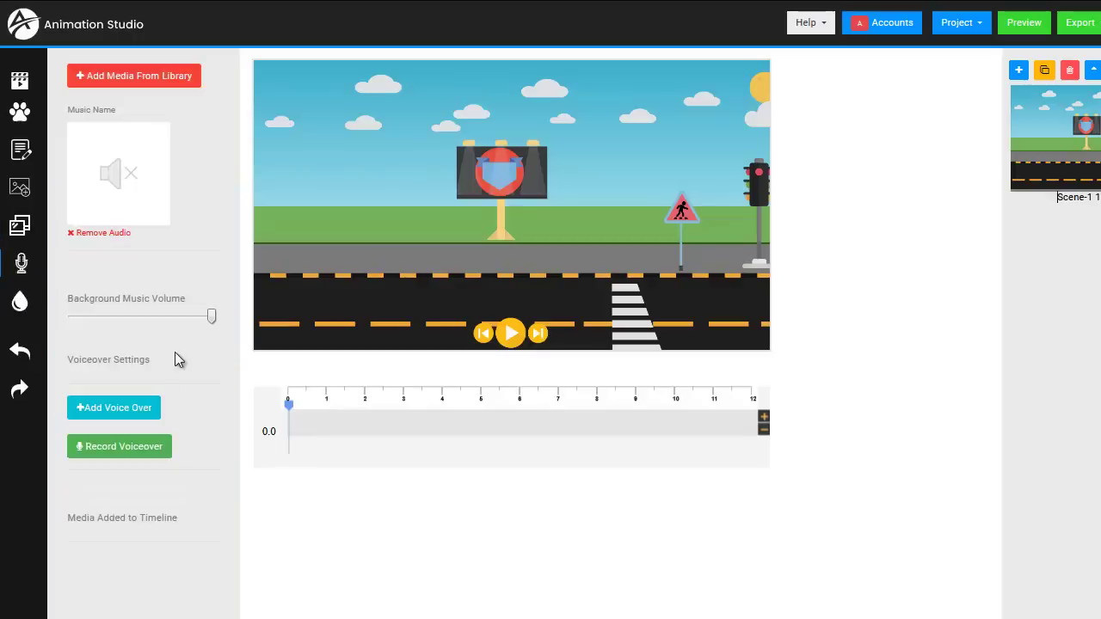
pyautogui.click(139, 448)
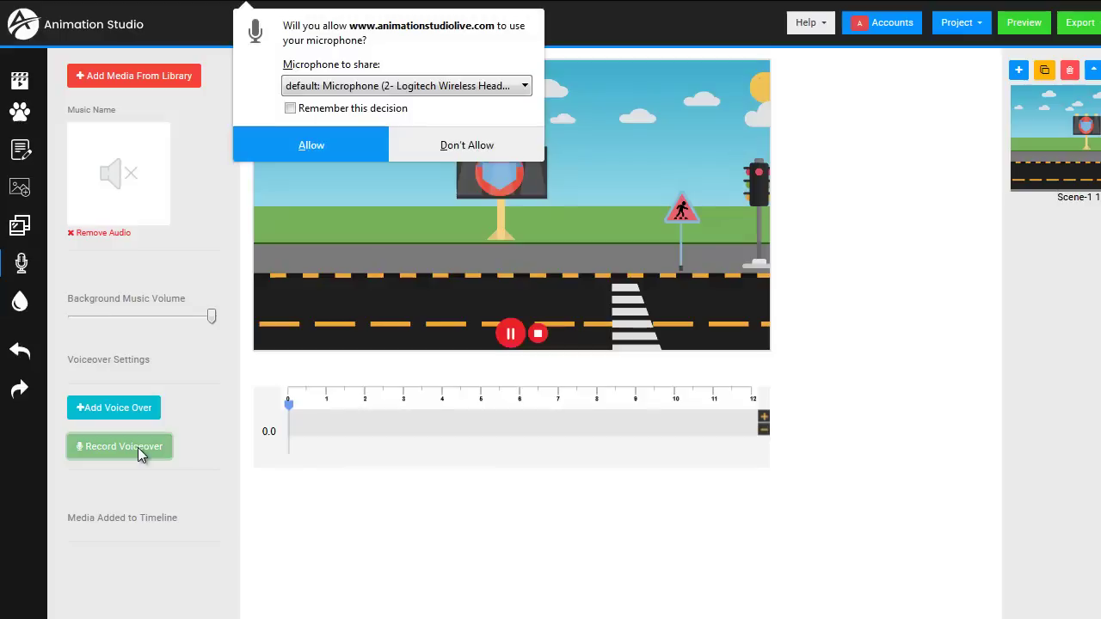
pyautogui.click(442, 146)
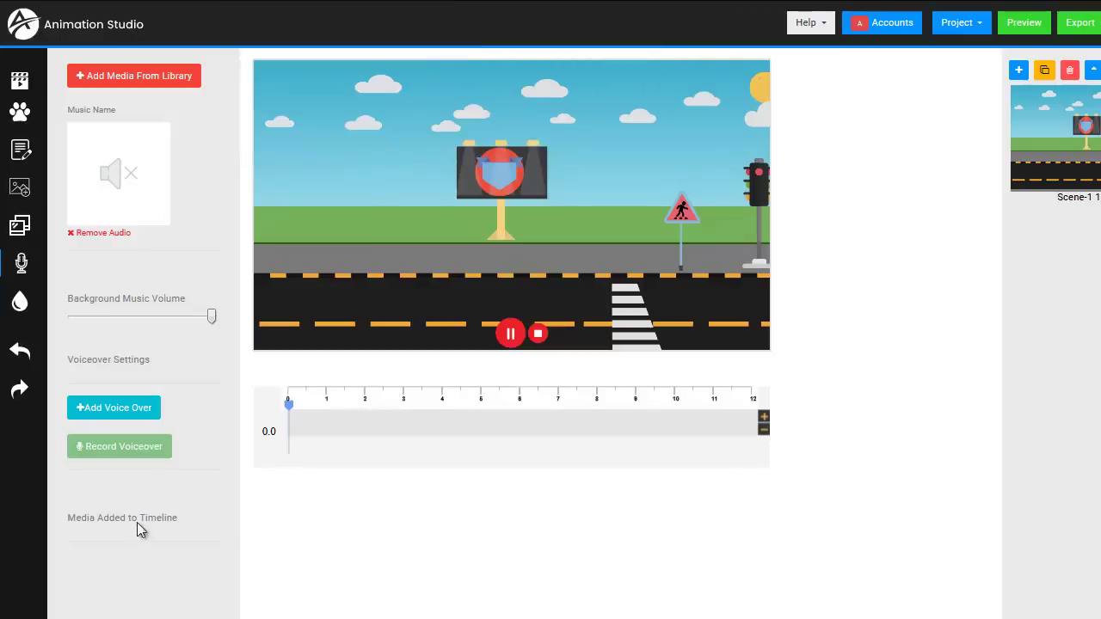
# Bring up the Add Voice Over dialog on its Pre Build Scripts section.
pyautogui.click(122, 409)
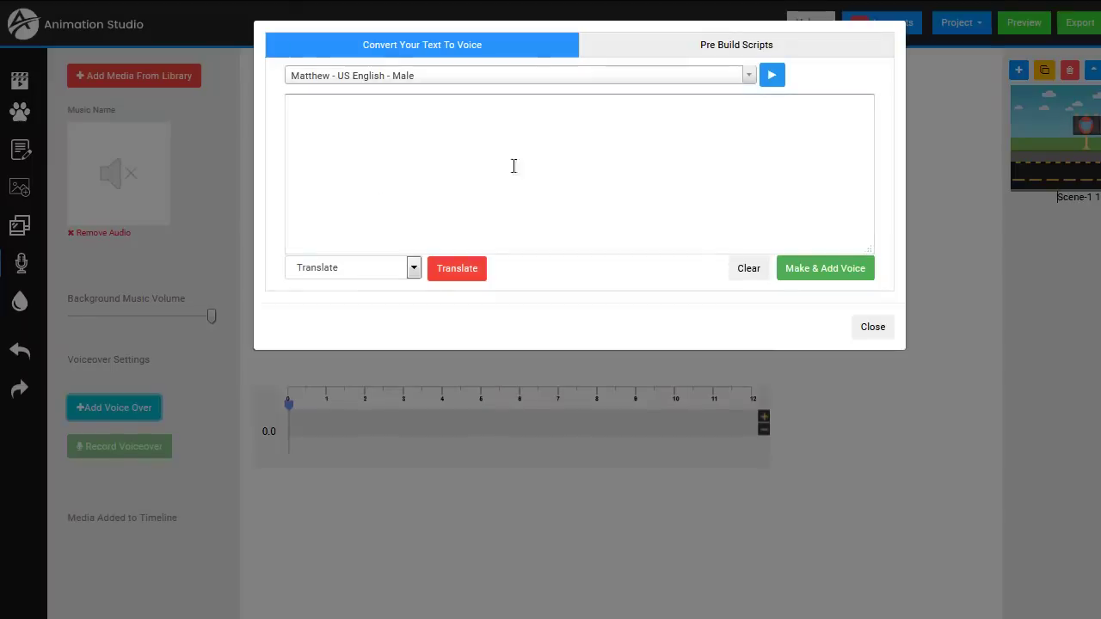
pyautogui.click(704, 57)
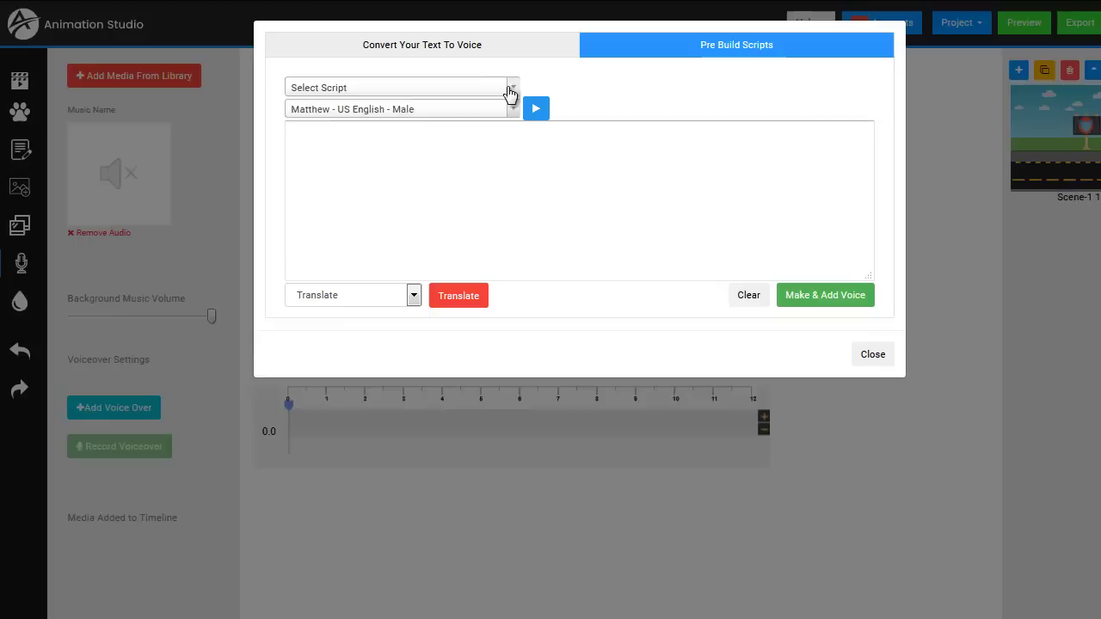
# Load the DOG TRAINING prebuilt script into the text box and expand the translation language list.
pyautogui.click(510, 90)
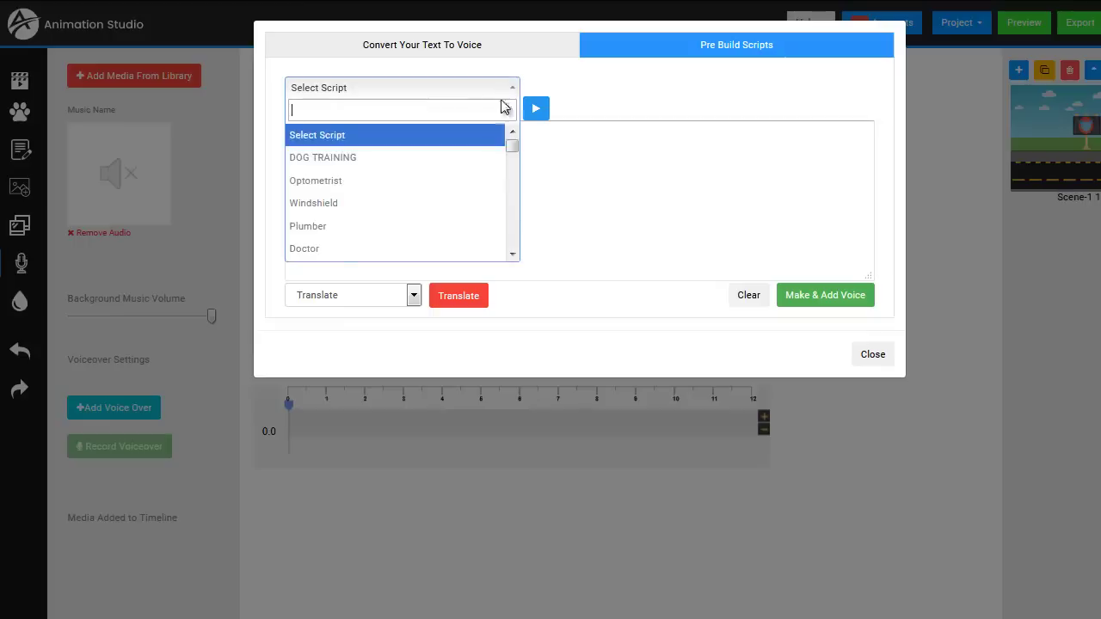
pyautogui.click(455, 159)
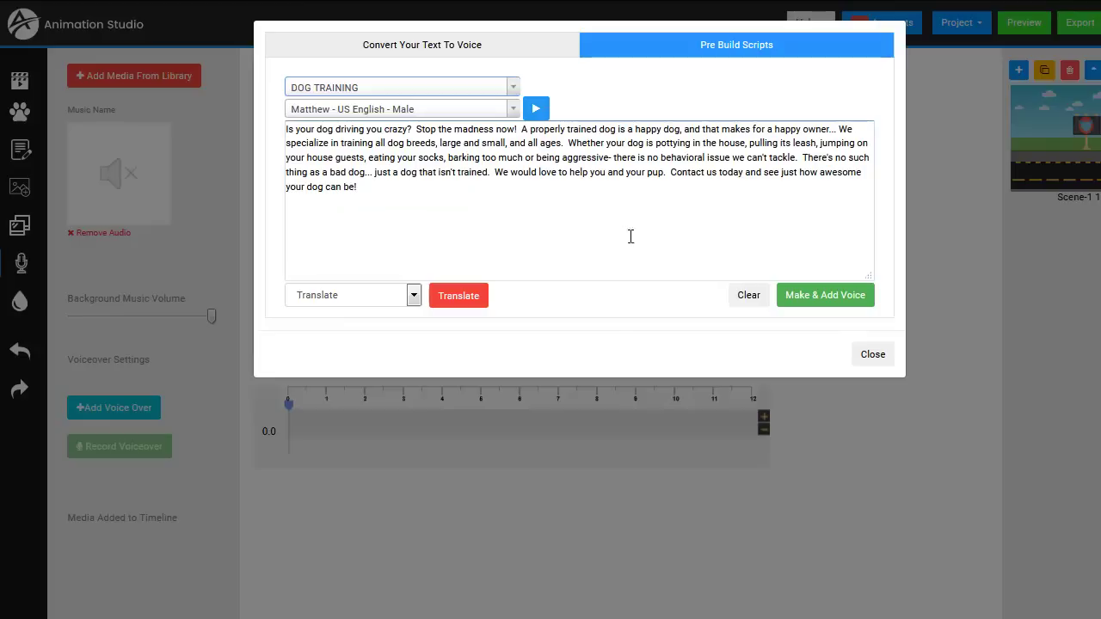
pyautogui.click(414, 297)
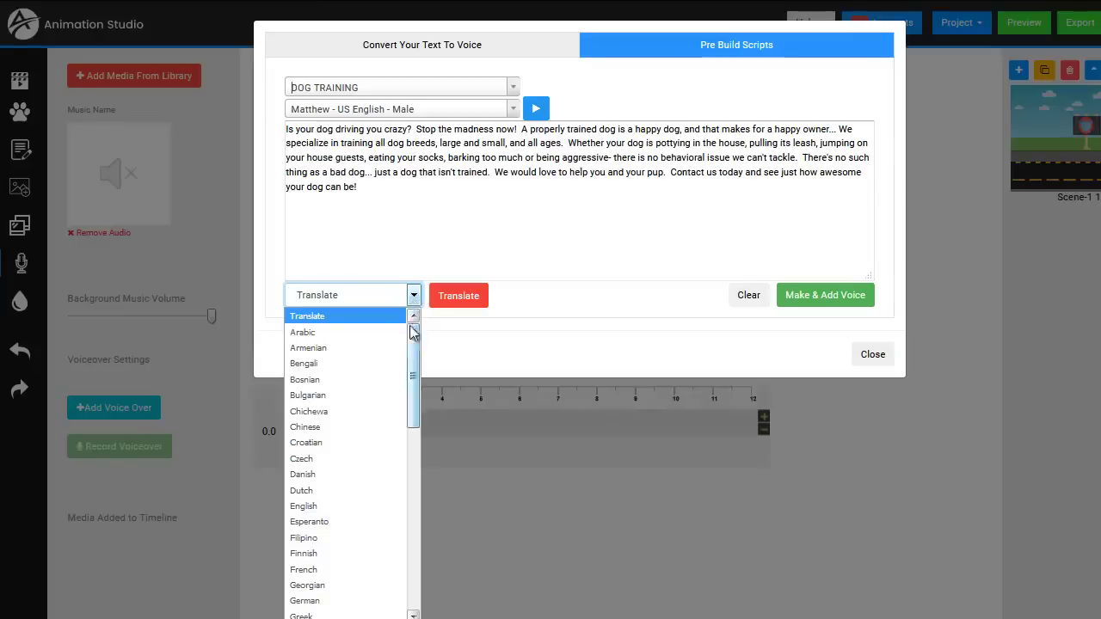
# Translate the Dog Training script into Japanese.
pyautogui.moveTo(417, 361); pyautogui.dragTo(418, 470)
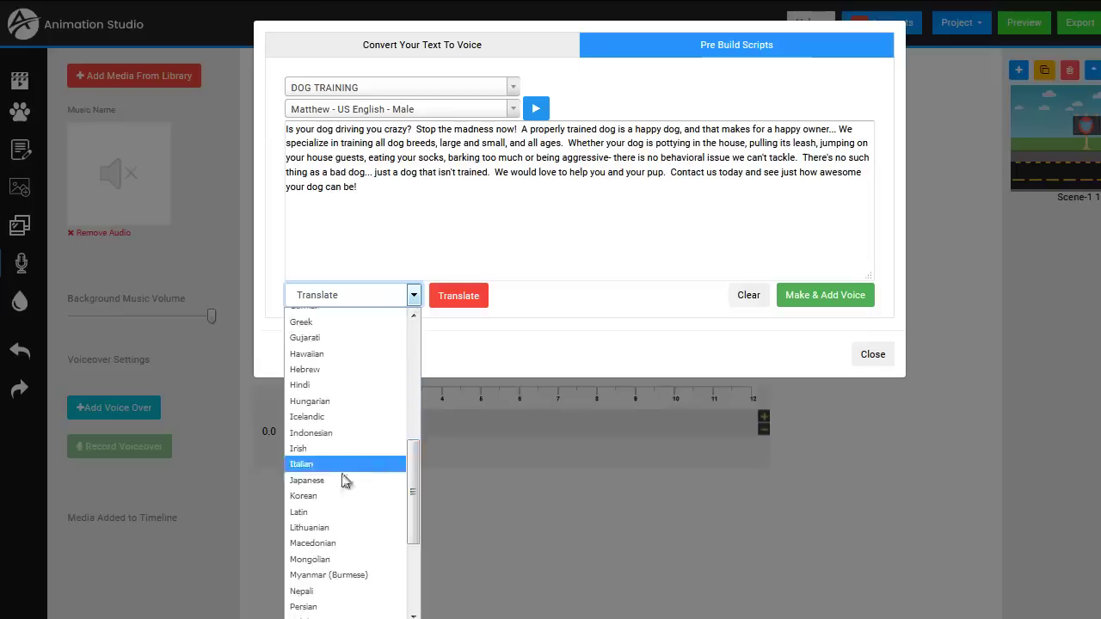
pyautogui.click(332, 480)
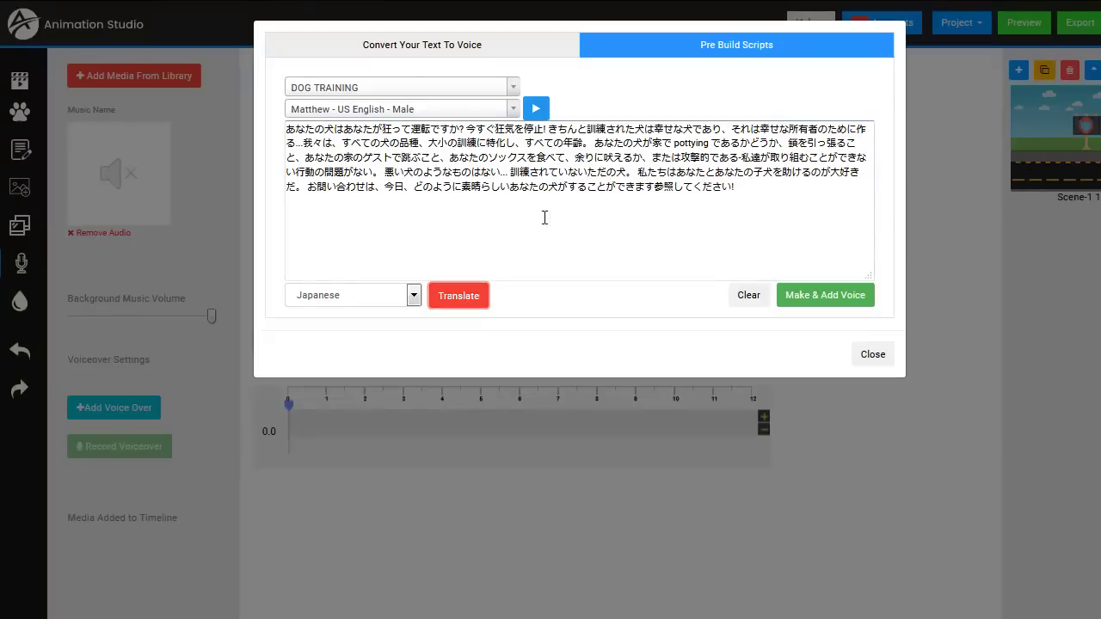
# Change the narration voice from Matthew to Joey - US English - Male.
pyautogui.click(514, 111)
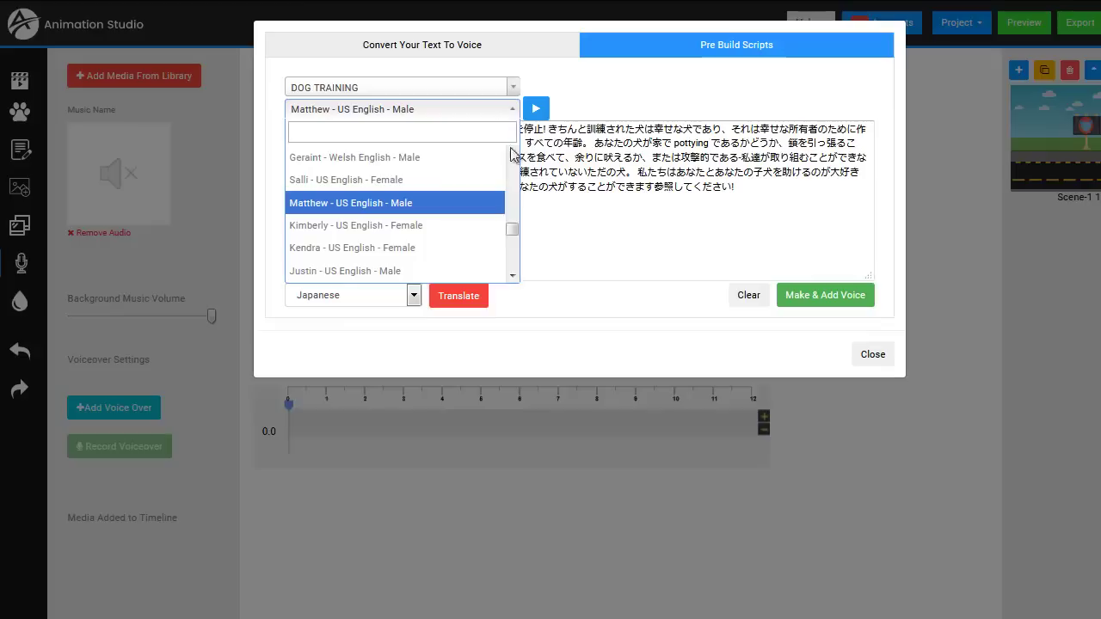
pyautogui.moveTo(512, 237)
pyautogui.mouseDown()
pyautogui.moveTo(504, 272)
pyautogui.moveTo(509, 239)
pyautogui.moveTo(508, 248)
pyautogui.mouseUp()
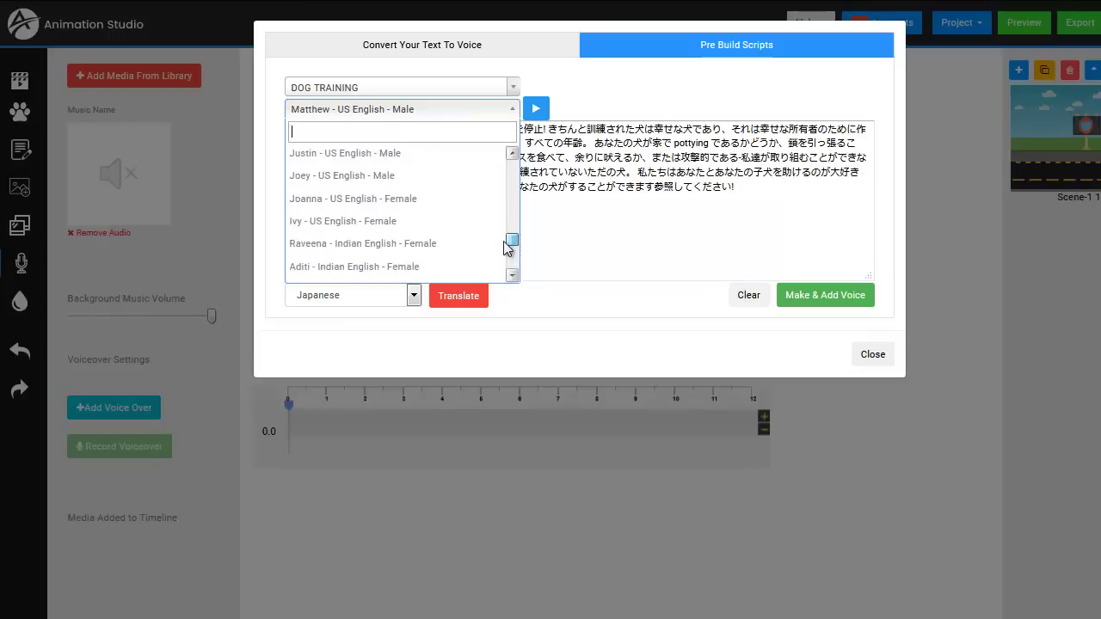
pyautogui.click(506, 192)
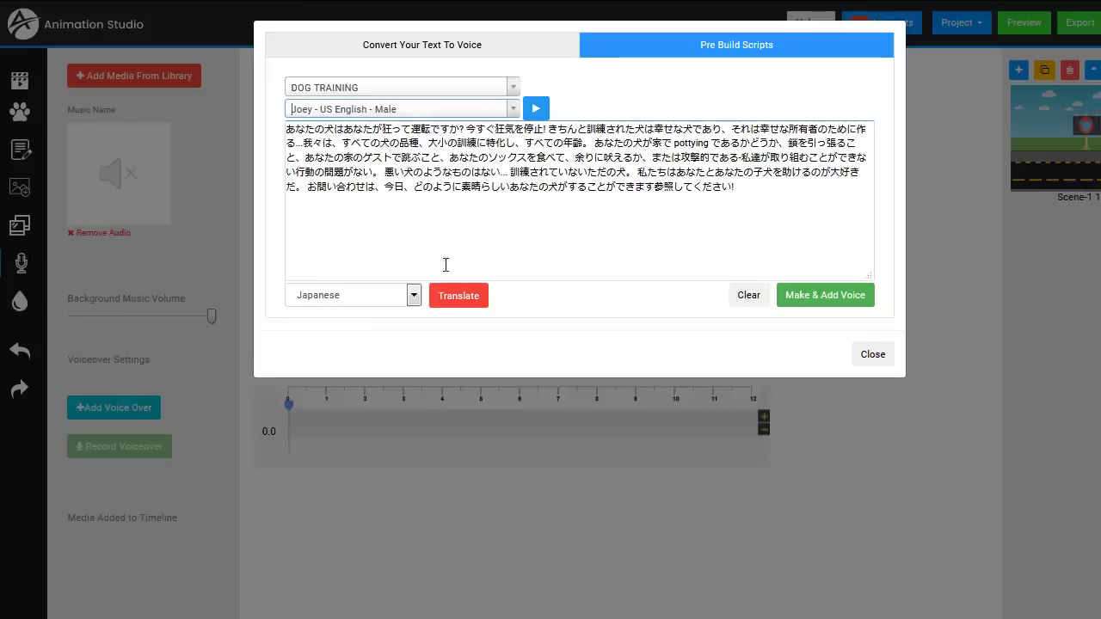
# Retranslate the script into Spanish, correcting an accidental Swedish selection.
pyautogui.click(413, 296)
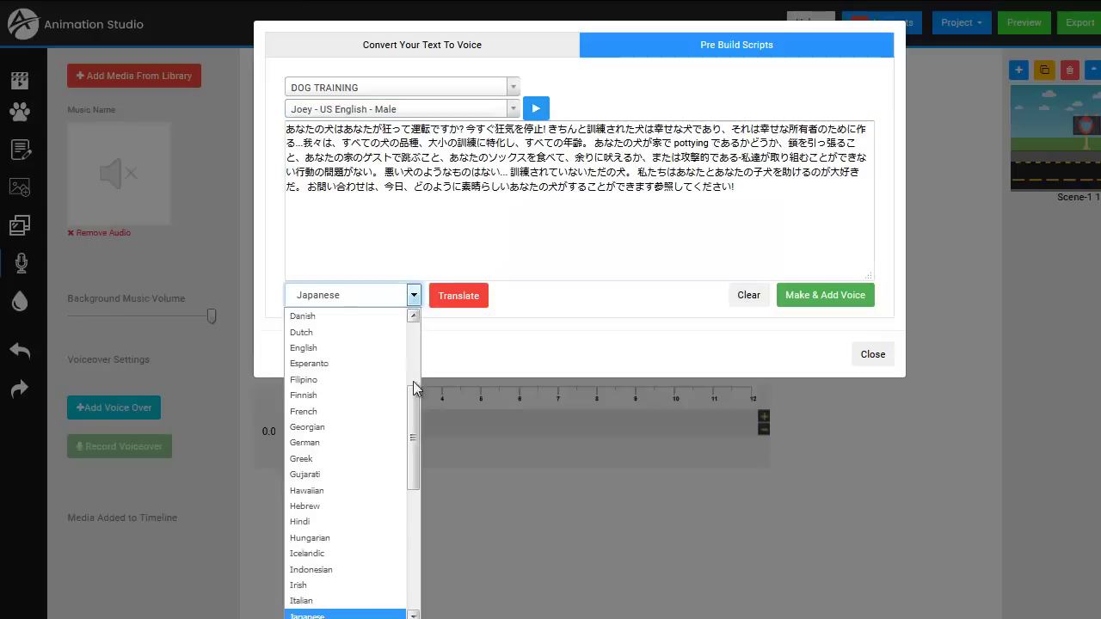
pyautogui.moveTo(415, 425)
pyautogui.mouseDown()
pyautogui.moveTo(399, 492)
pyautogui.moveTo(400, 564)
pyautogui.mouseUp()
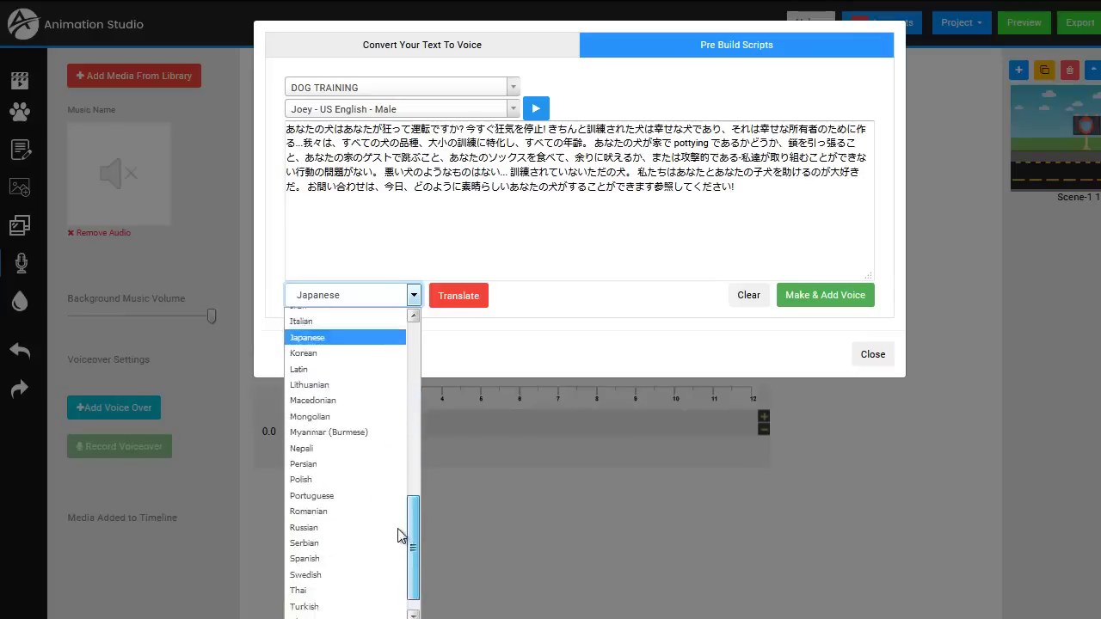
pyautogui.click(399, 557)
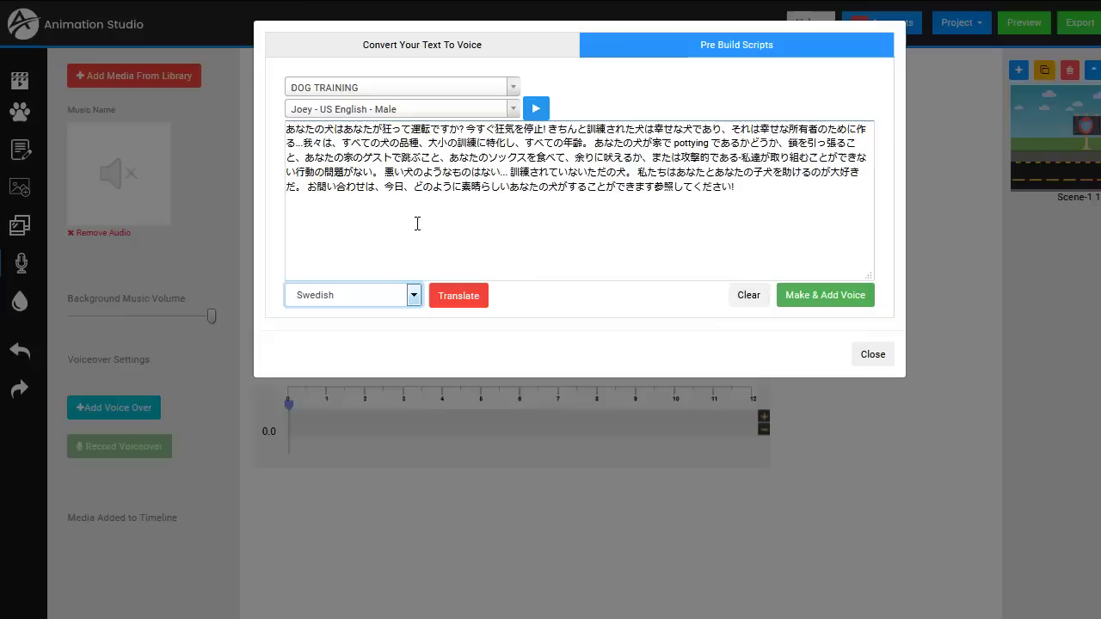
pyautogui.click(413, 304)
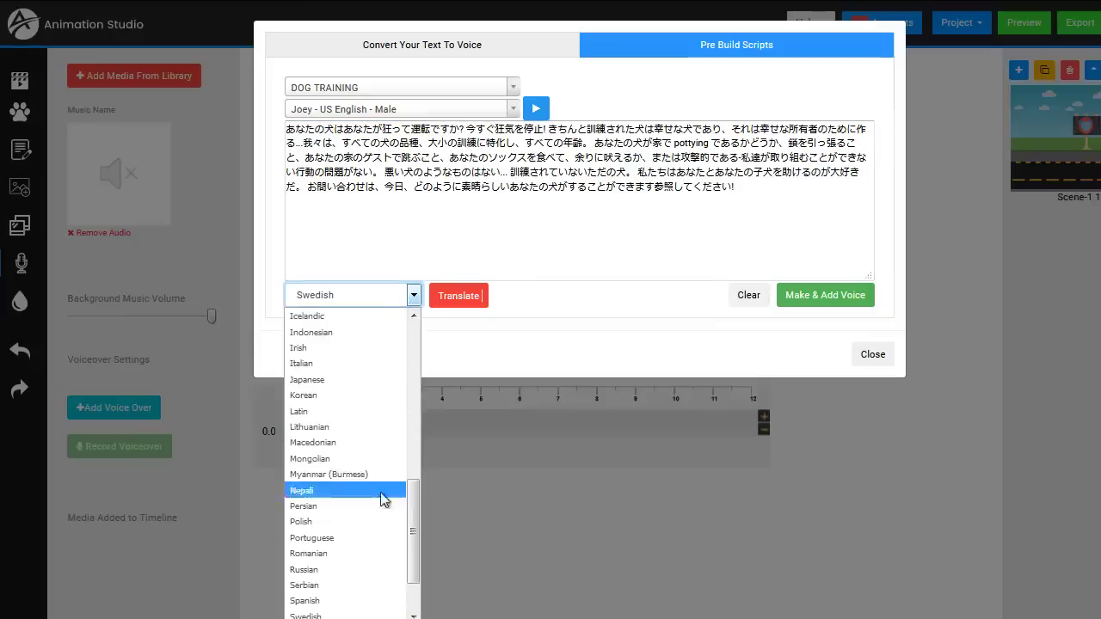
pyautogui.click(321, 601)
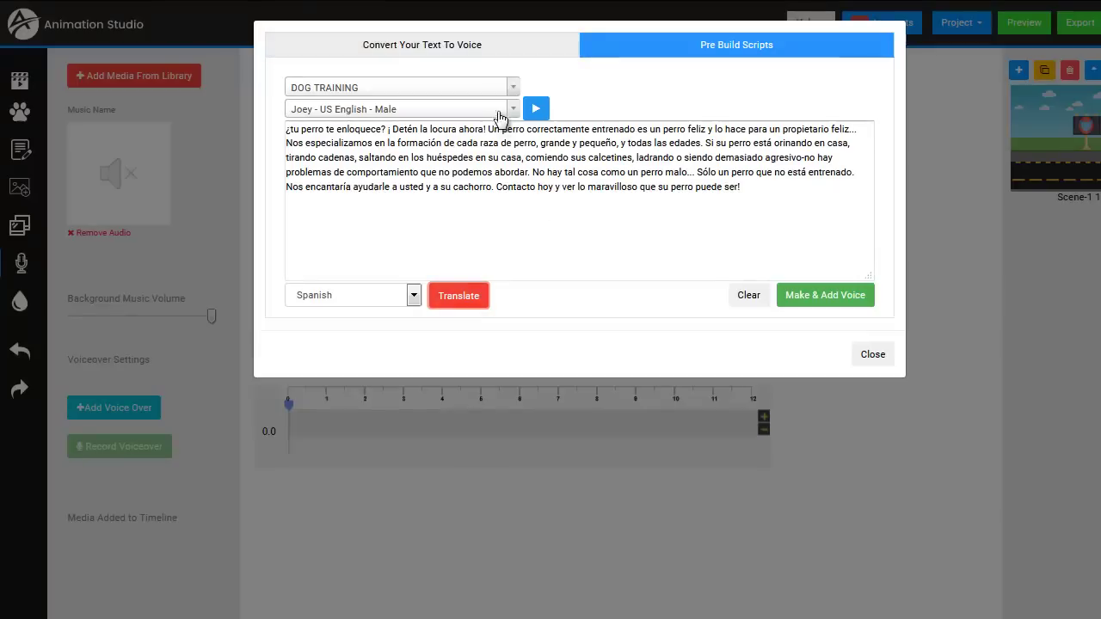
# Filter voices by 'sp', choose Penélope - US Spanish - Female, and generate the voiceover.
pyautogui.click(511, 110)
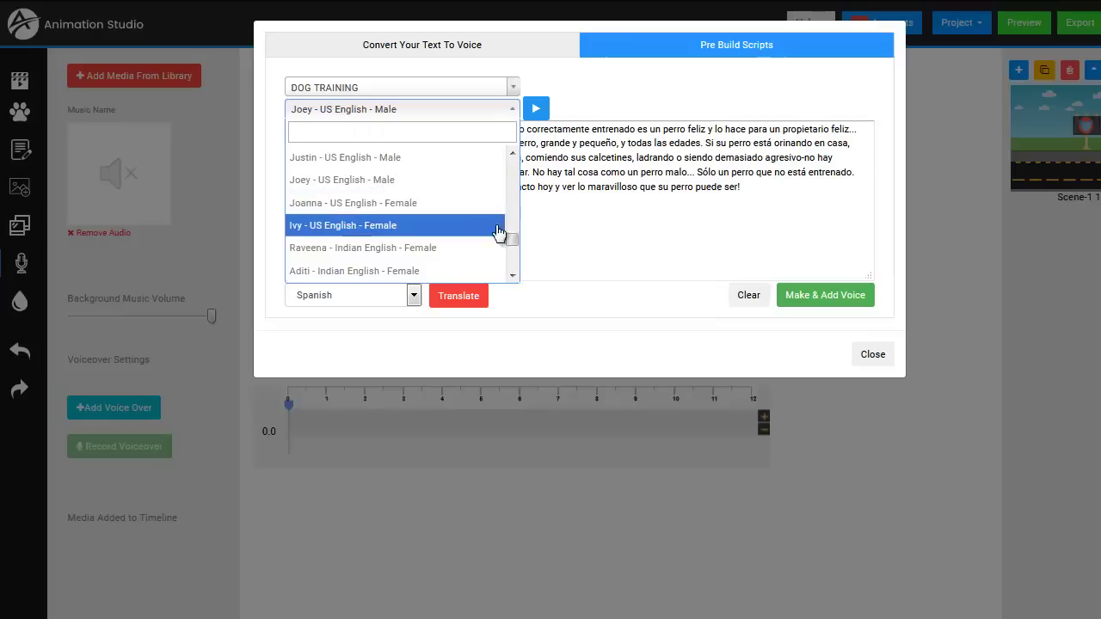
pyautogui.moveTo(512, 244); pyautogui.dragTo(513, 256)
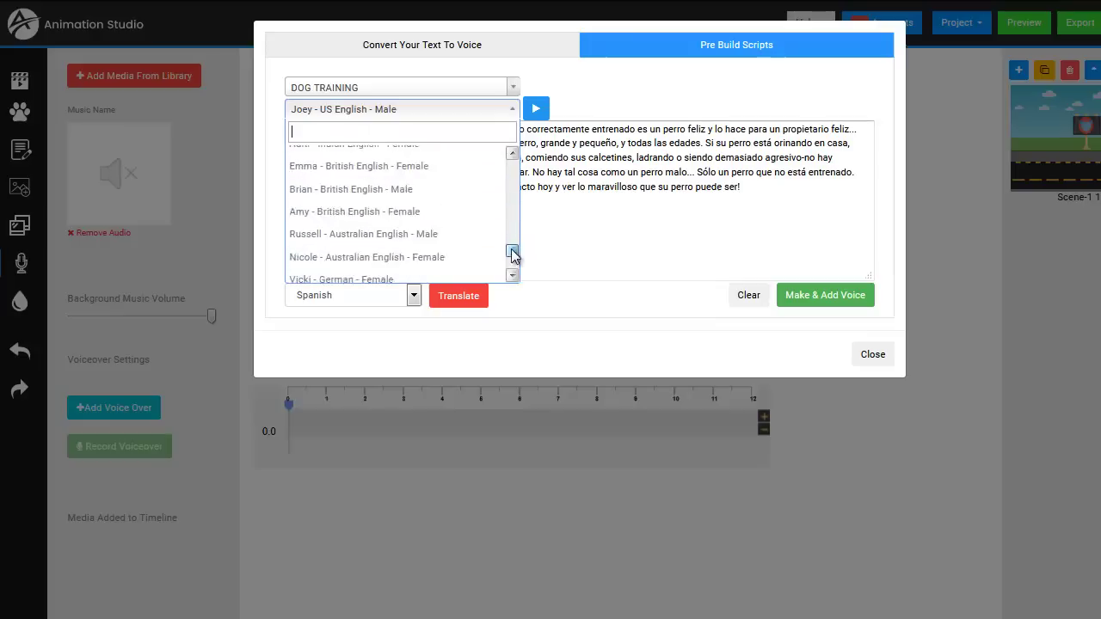
pyautogui.moveTo(512, 257); pyautogui.dragTo(512, 256)
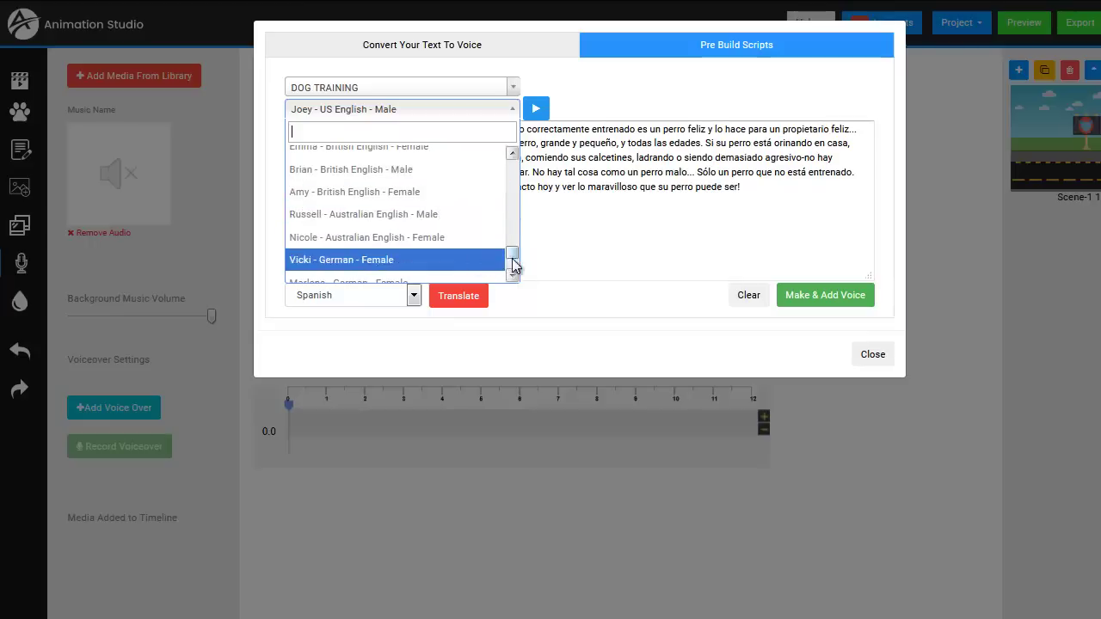
pyautogui.moveTo(513, 258); pyautogui.dragTo(504, 209)
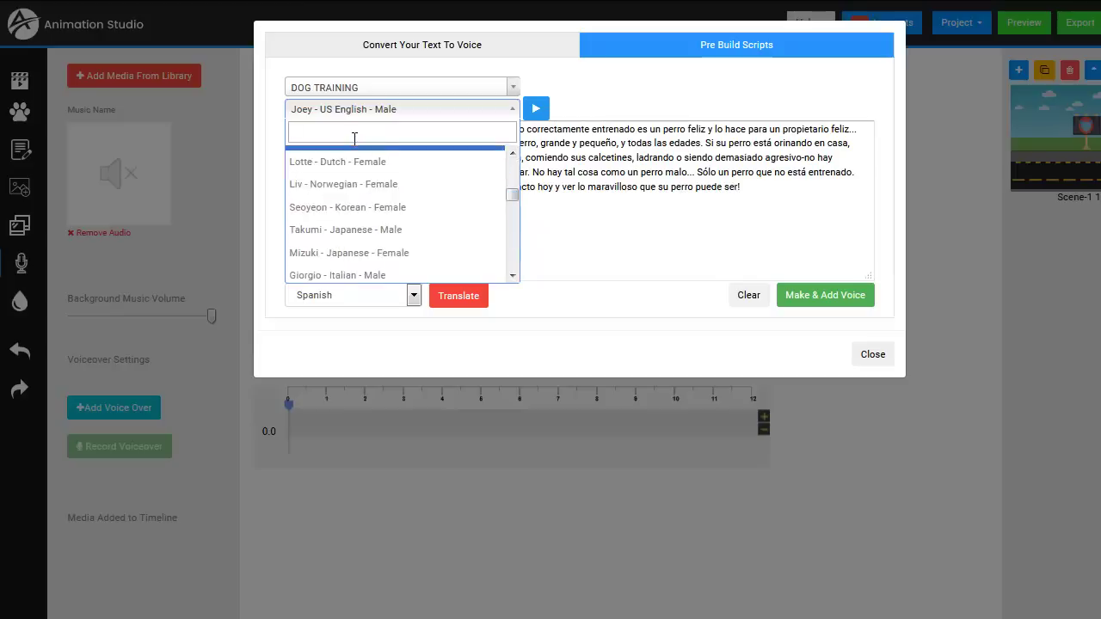
pyautogui.write('sp')
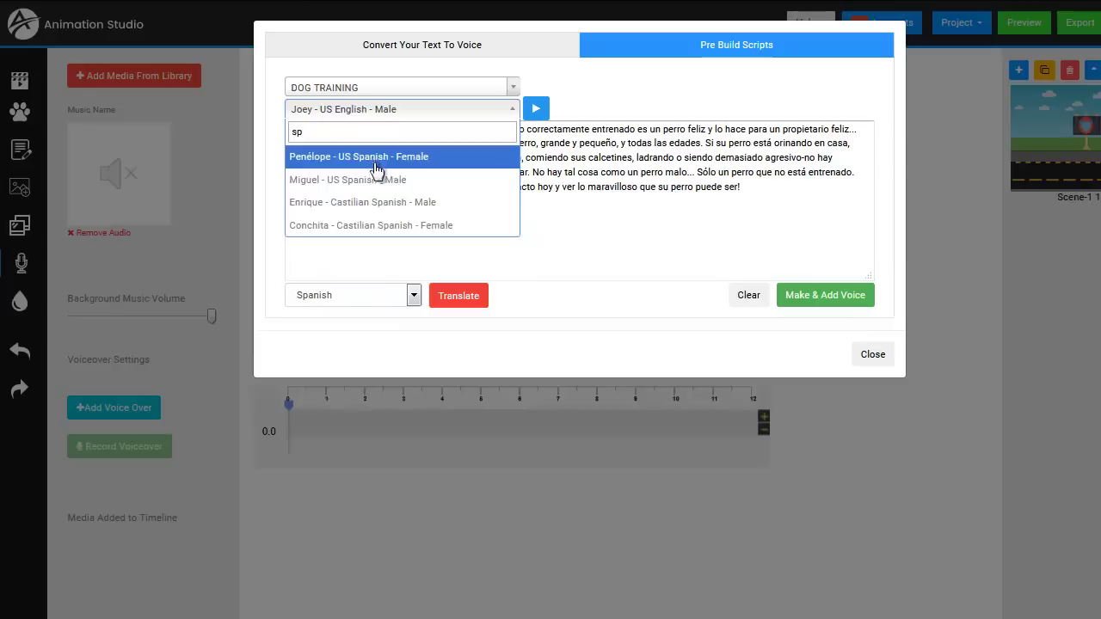
pyautogui.click(379, 158)
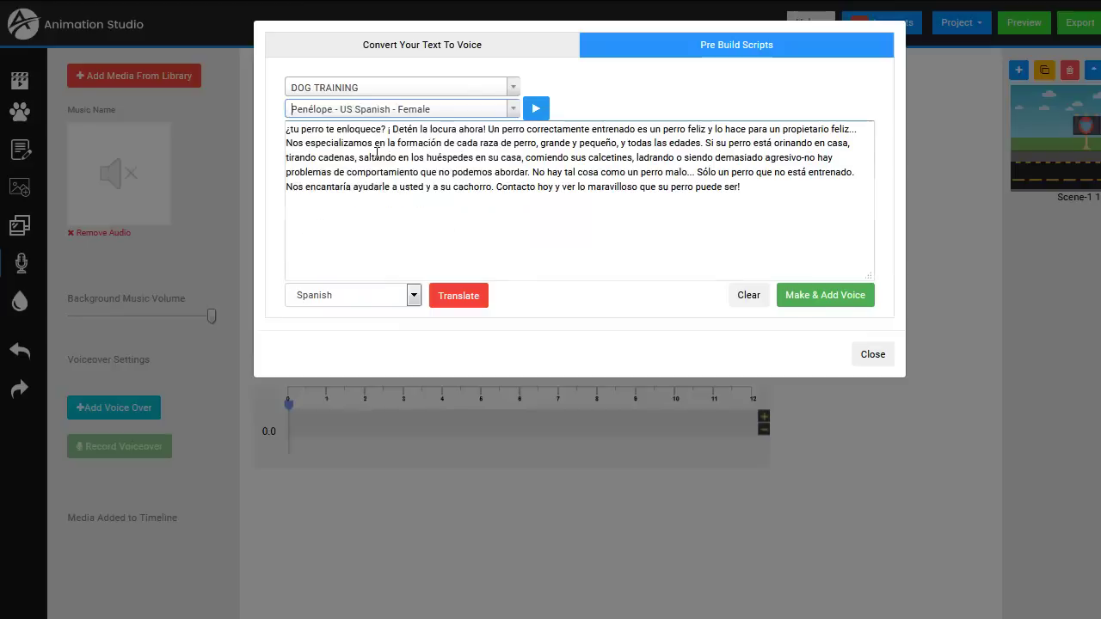
pyautogui.click(826, 298)
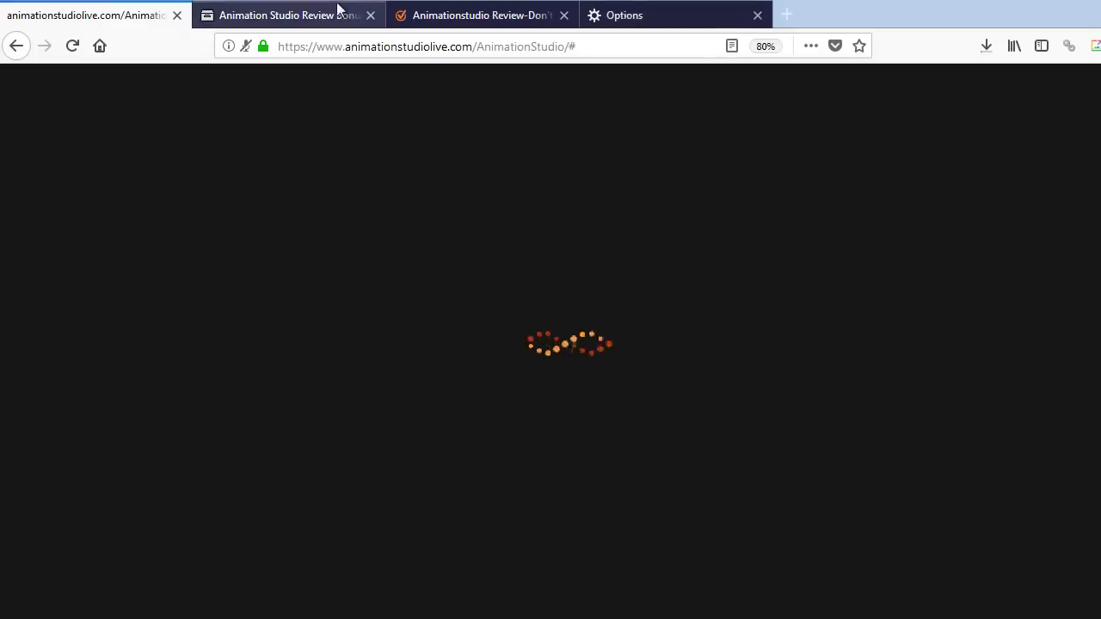
# Switch to the Animation Studio Review Bonus tab, go full screen, and scroll down the page.
pyautogui.click(338, 10)
pyautogui.press('F11')
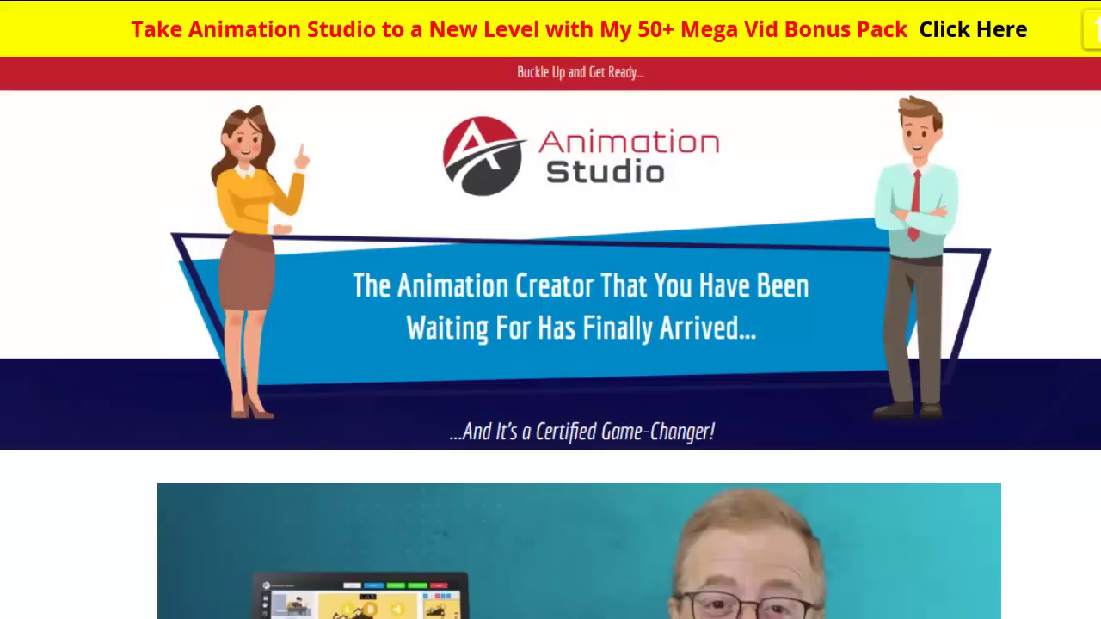
pyautogui.scroll(-8, 551, 345)
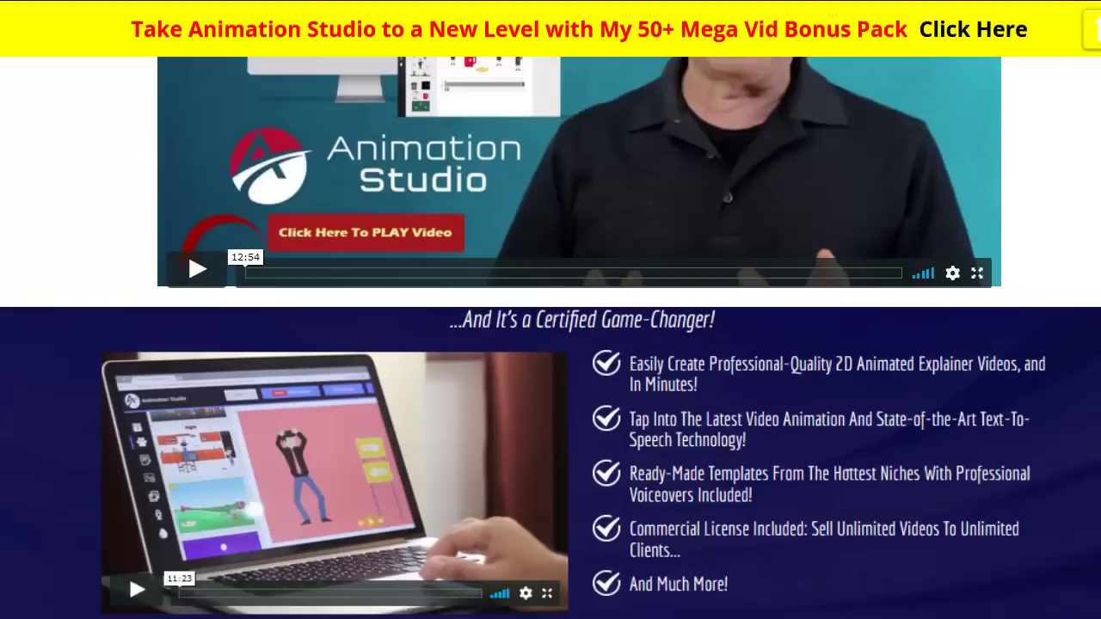
pyautogui.scroll(-5, 551, 344)
pyautogui.scroll(-5, 551, 344)
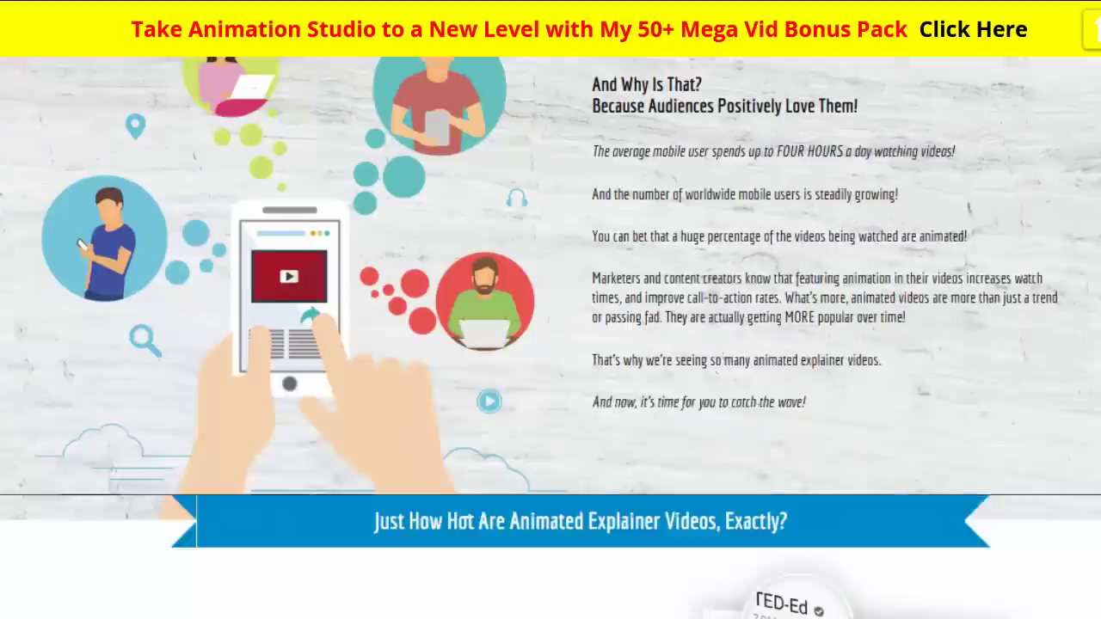
pyautogui.scroll(2, 551, 344)
pyautogui.scroll(-5, 551, 344)
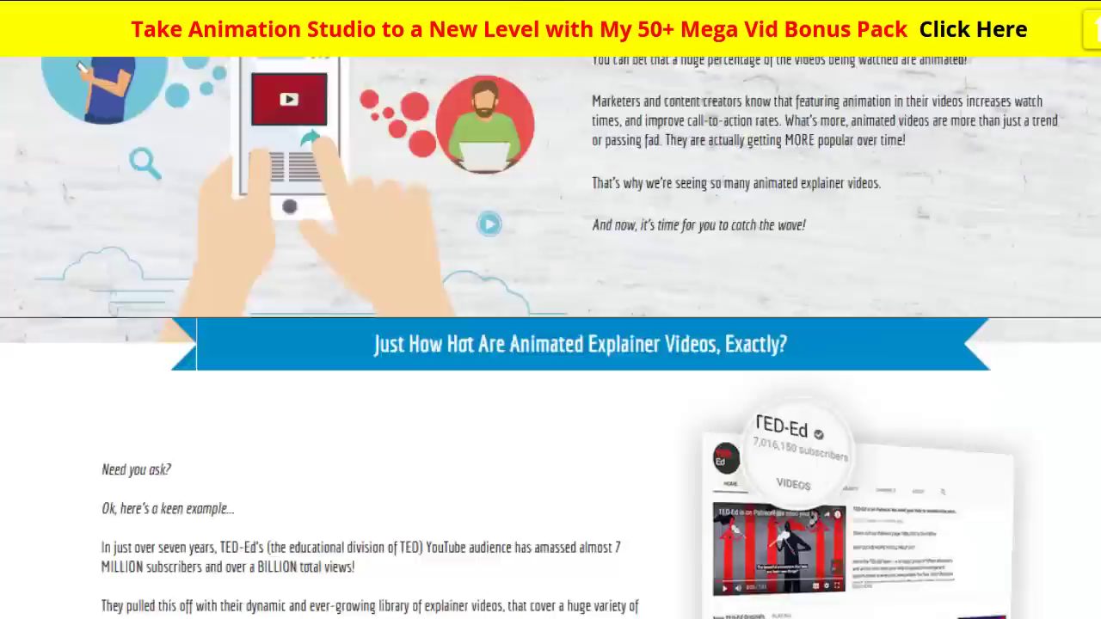
pyautogui.scroll(-8, 551, 345)
pyautogui.scroll(-8, 550, 344)
pyautogui.scroll(-8, 550, 344)
pyautogui.scroll(-5, 551, 344)
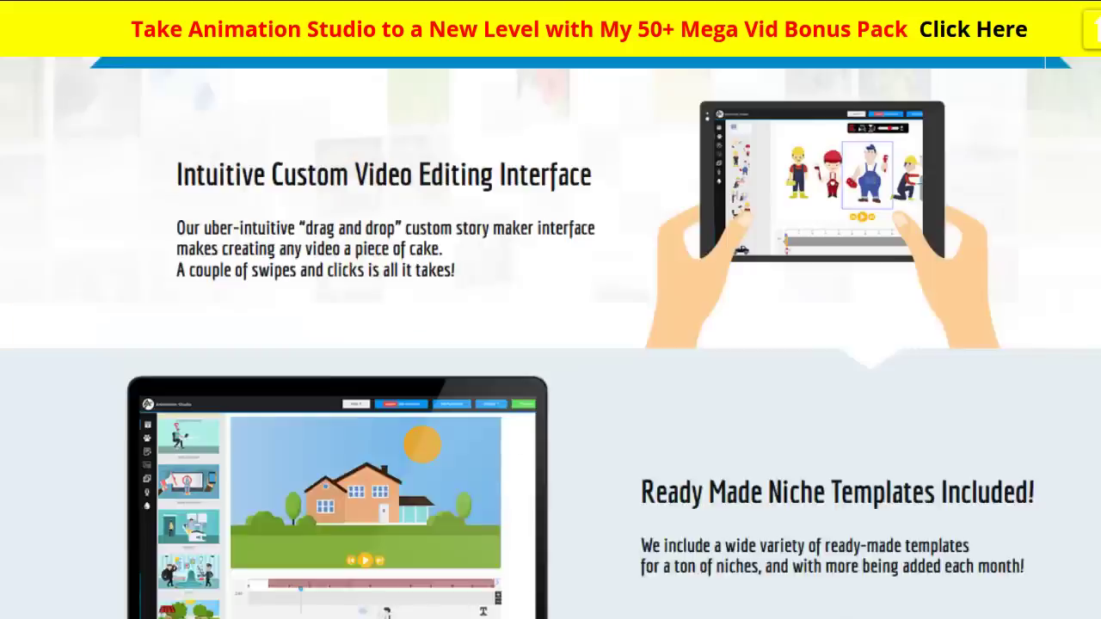
pyautogui.scroll(-5, 550, 344)
pyautogui.scroll(-5, 551, 344)
pyautogui.scroll(-5, 550, 345)
pyautogui.scroll(-5, 550, 344)
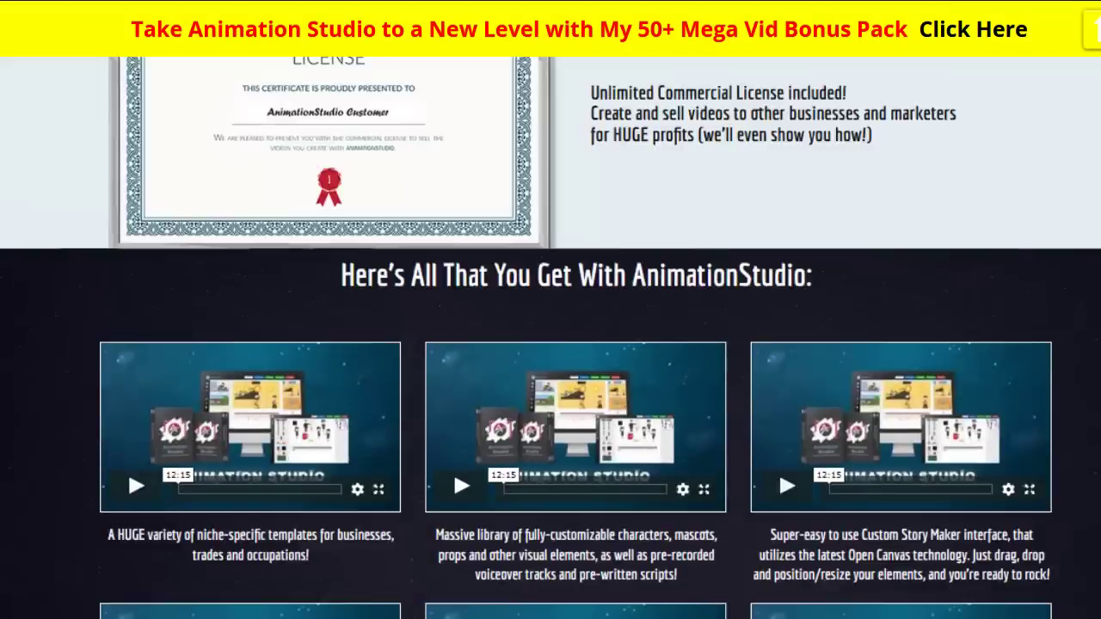
# Scroll back up to the Sneak Peek Into The App demo video section.
pyautogui.scroll(-4, 128, 175)
pyautogui.scroll(3, 128, 175)
pyautogui.scroll(10, 550, 338)
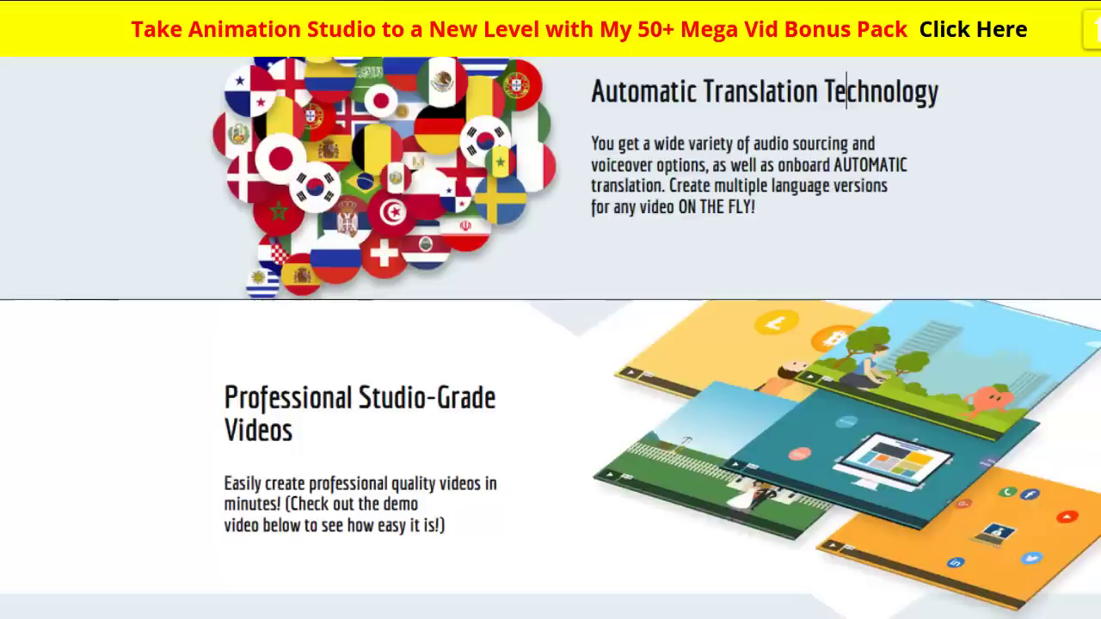
pyautogui.scroll(10, 550, 337)
pyautogui.scroll(10, 551, 337)
pyautogui.scroll(5, 551, 344)
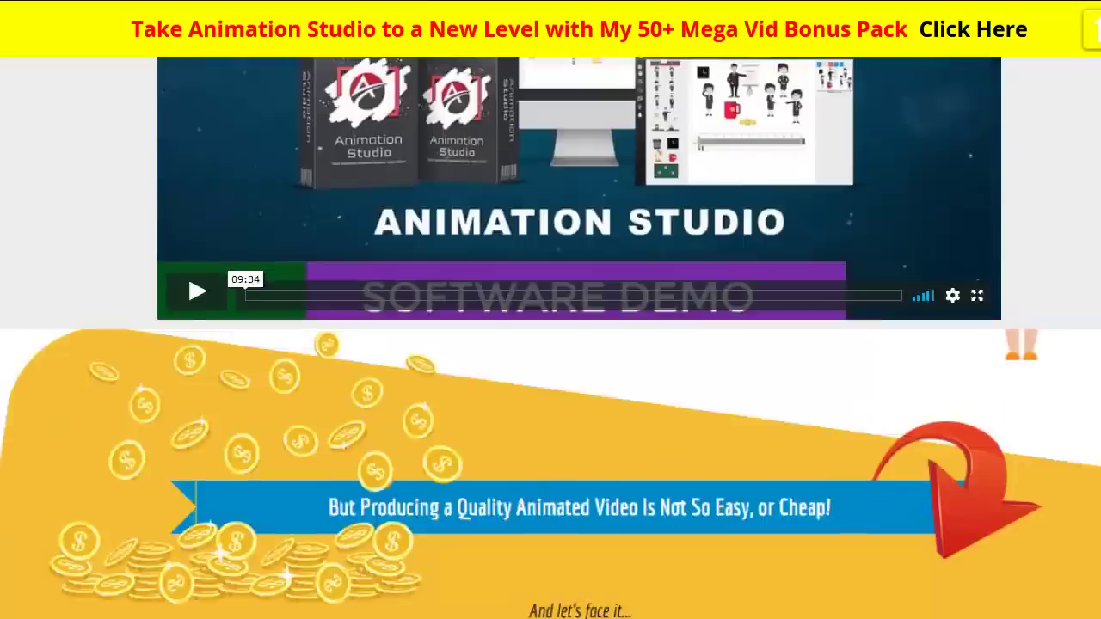
pyautogui.scroll(6, 551, 344)
pyautogui.scroll(-3, 551, 344)
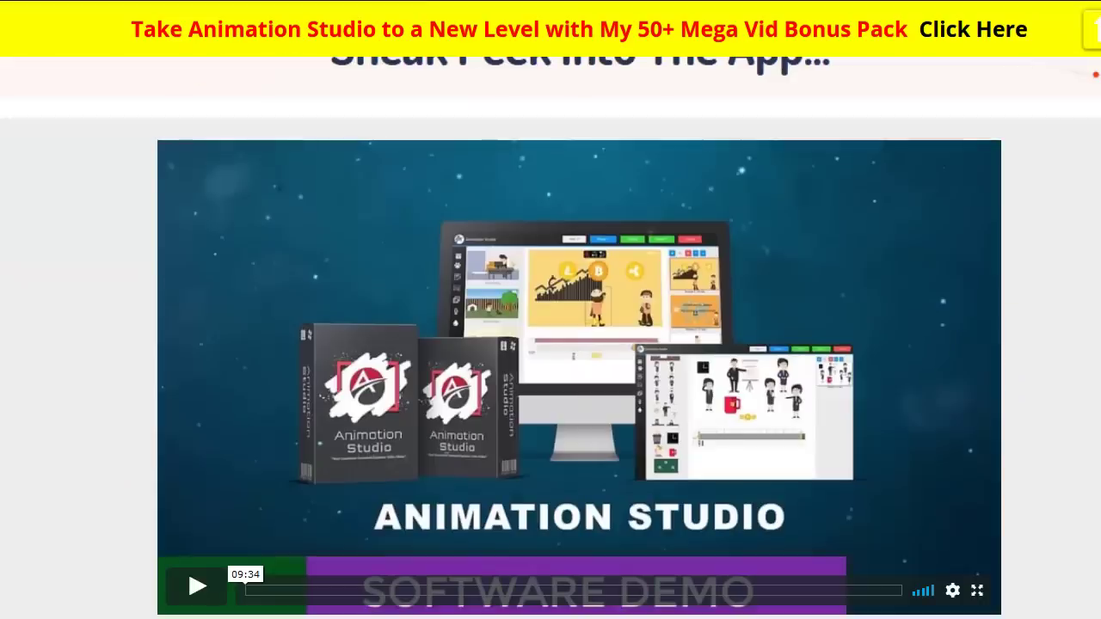